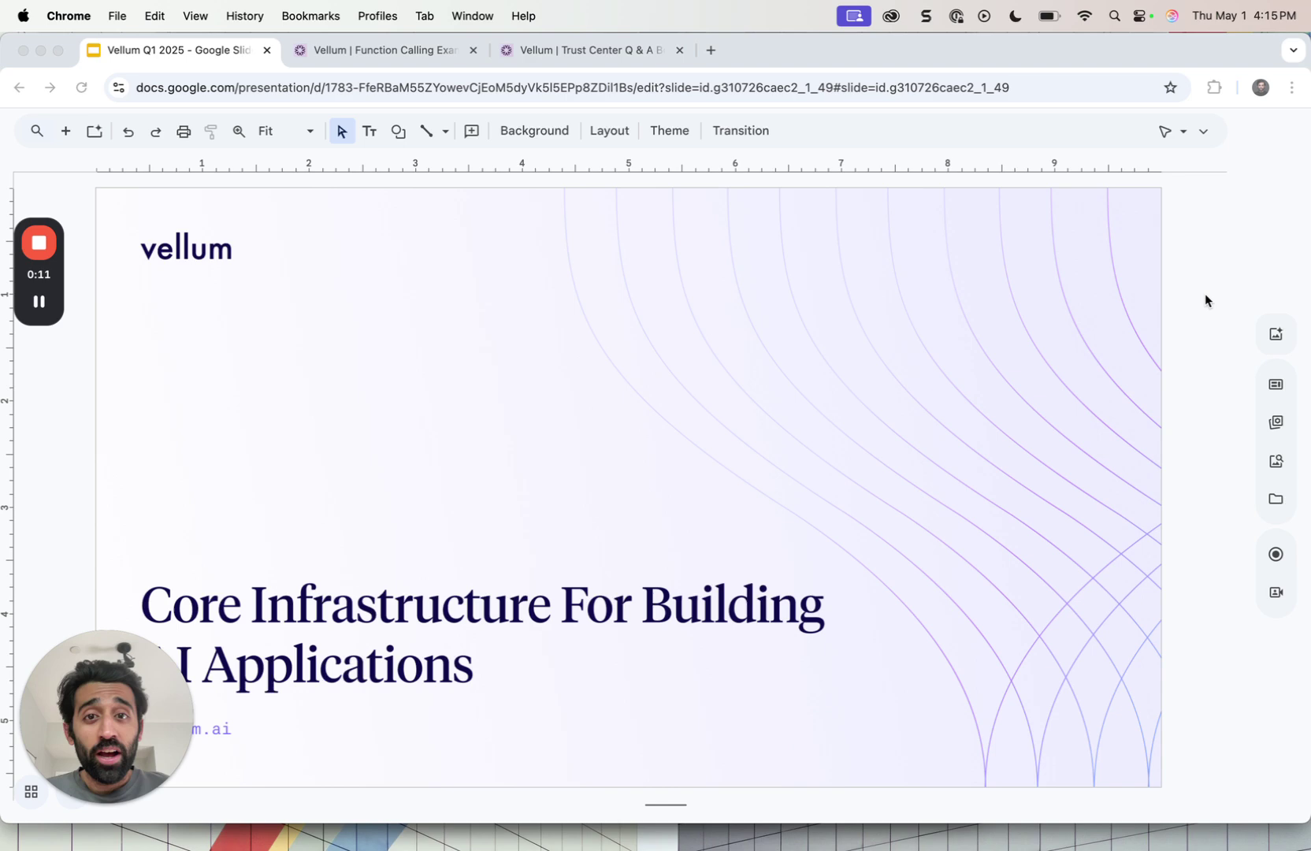
Advance the Vellum Q1 2025 deck from the title slide to the AI Development slide
left_click(1181, 270)
key("Down")
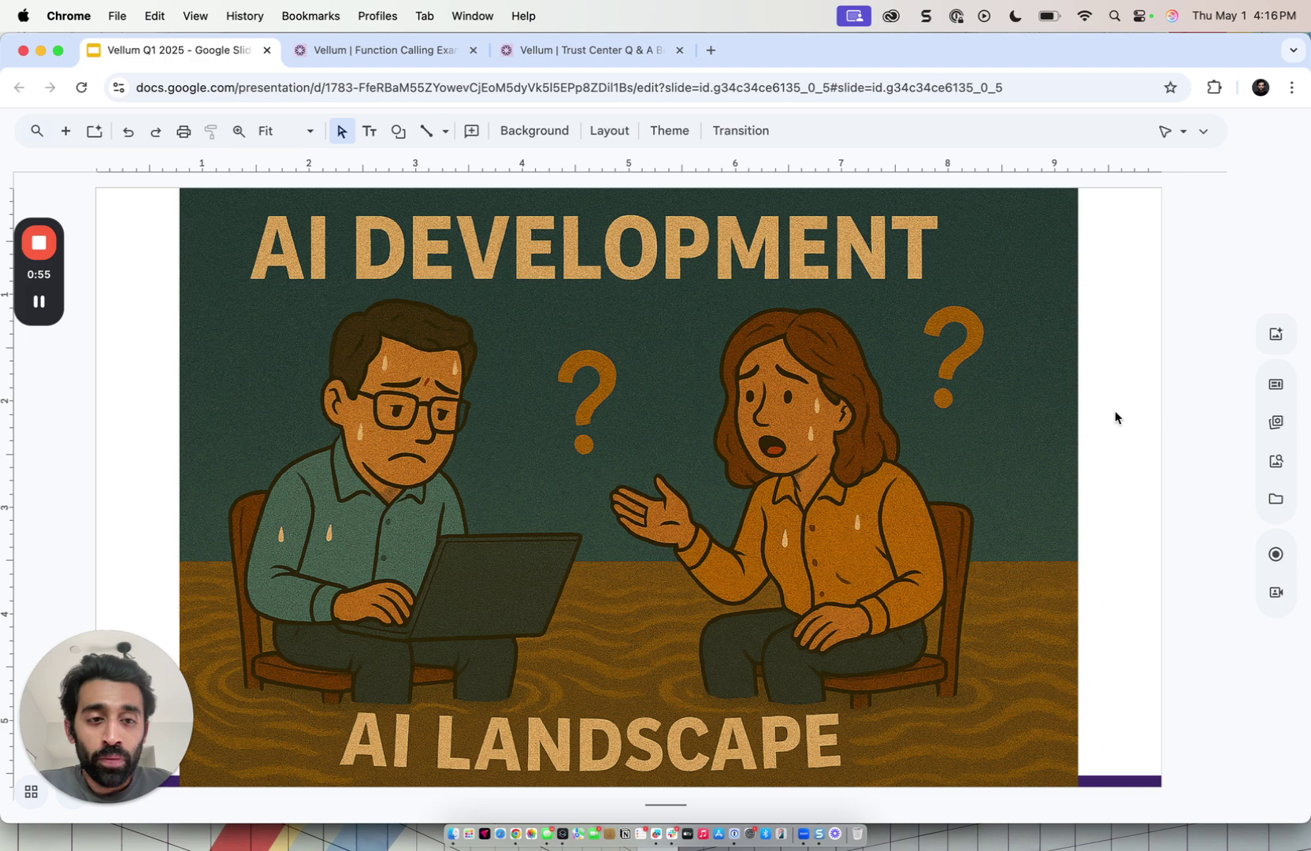
Advance to the 'A tight feedback loop is needed for great AI development' slide
key("Down")
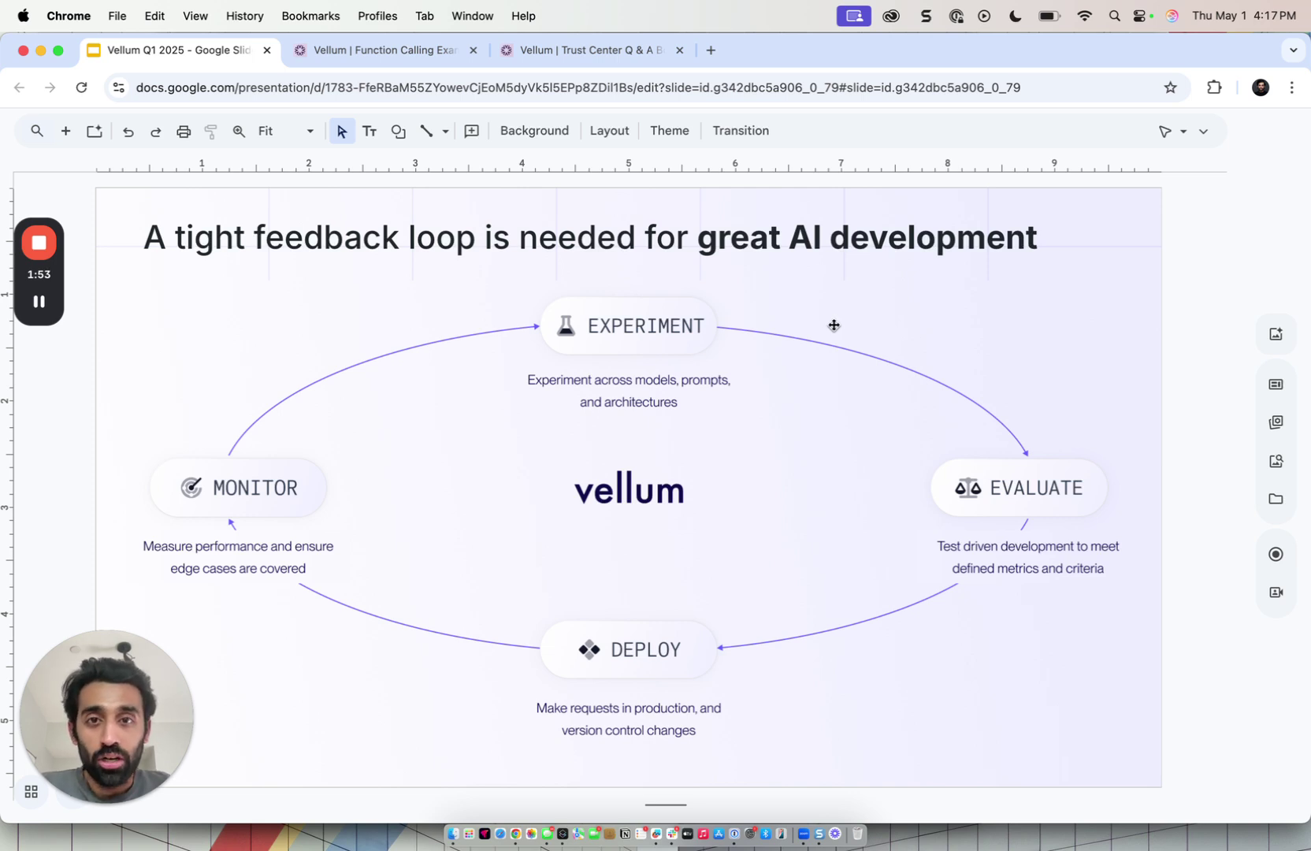
Switch to the Function Calling Example workflow and review, then close, its workflow.py SDK code
left_click(344, 52)
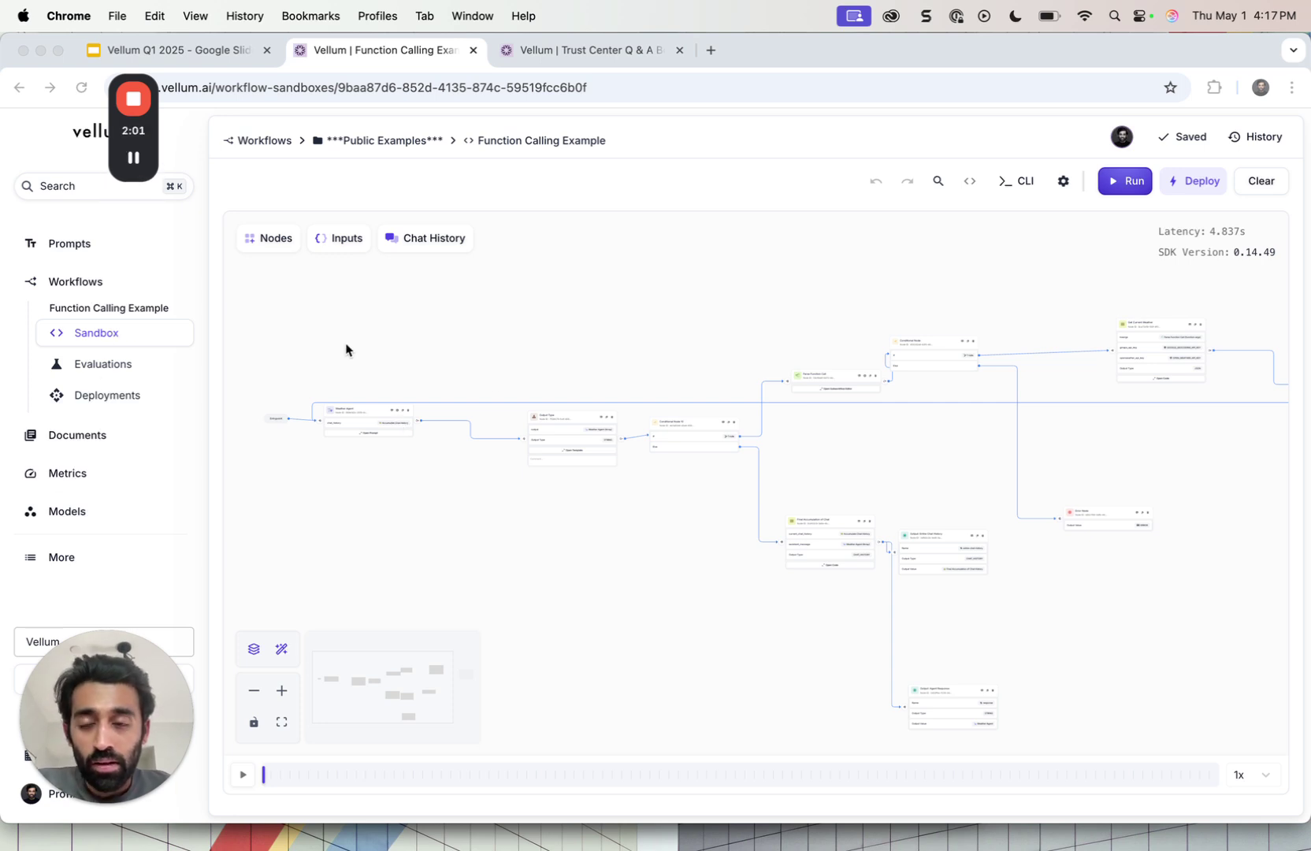
left_click(970, 186)
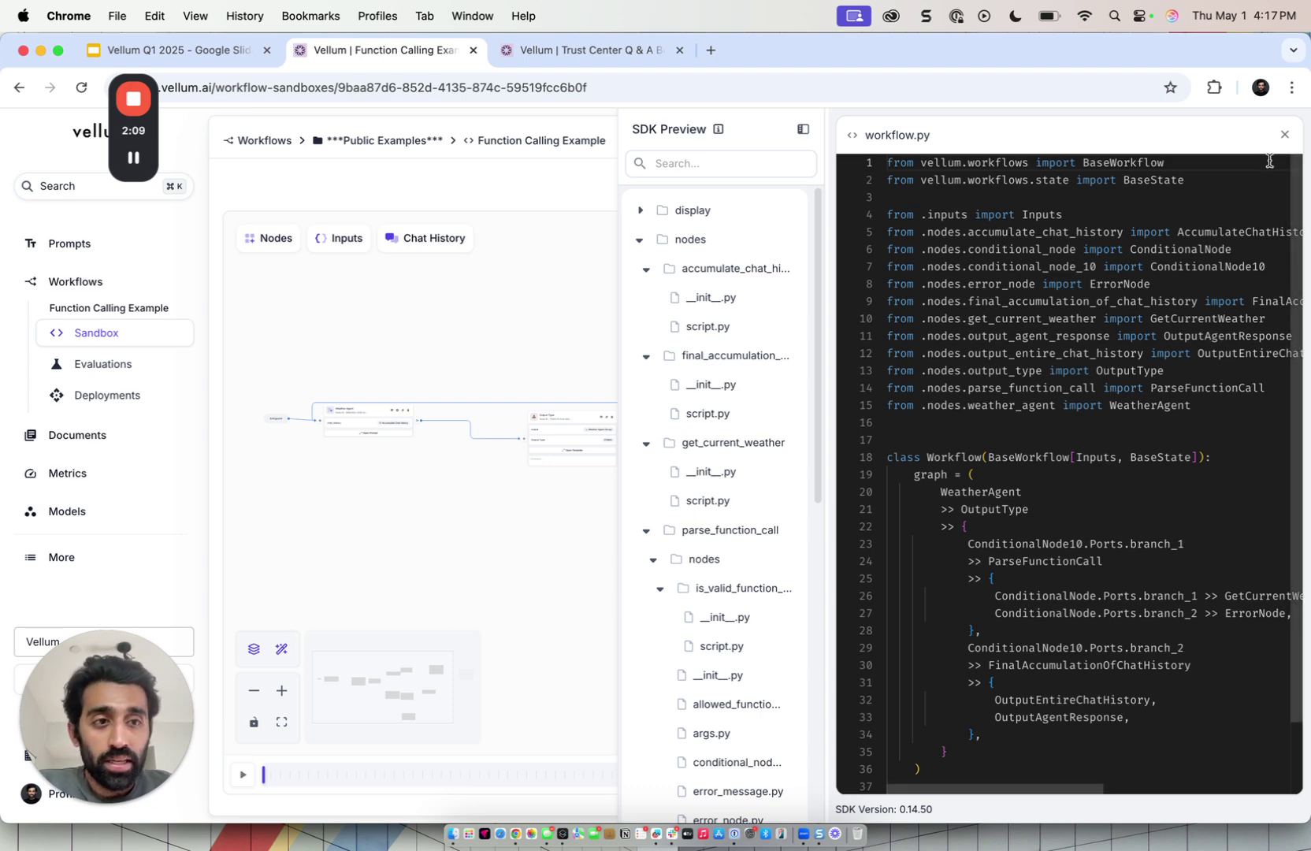
left_click(1284, 138)
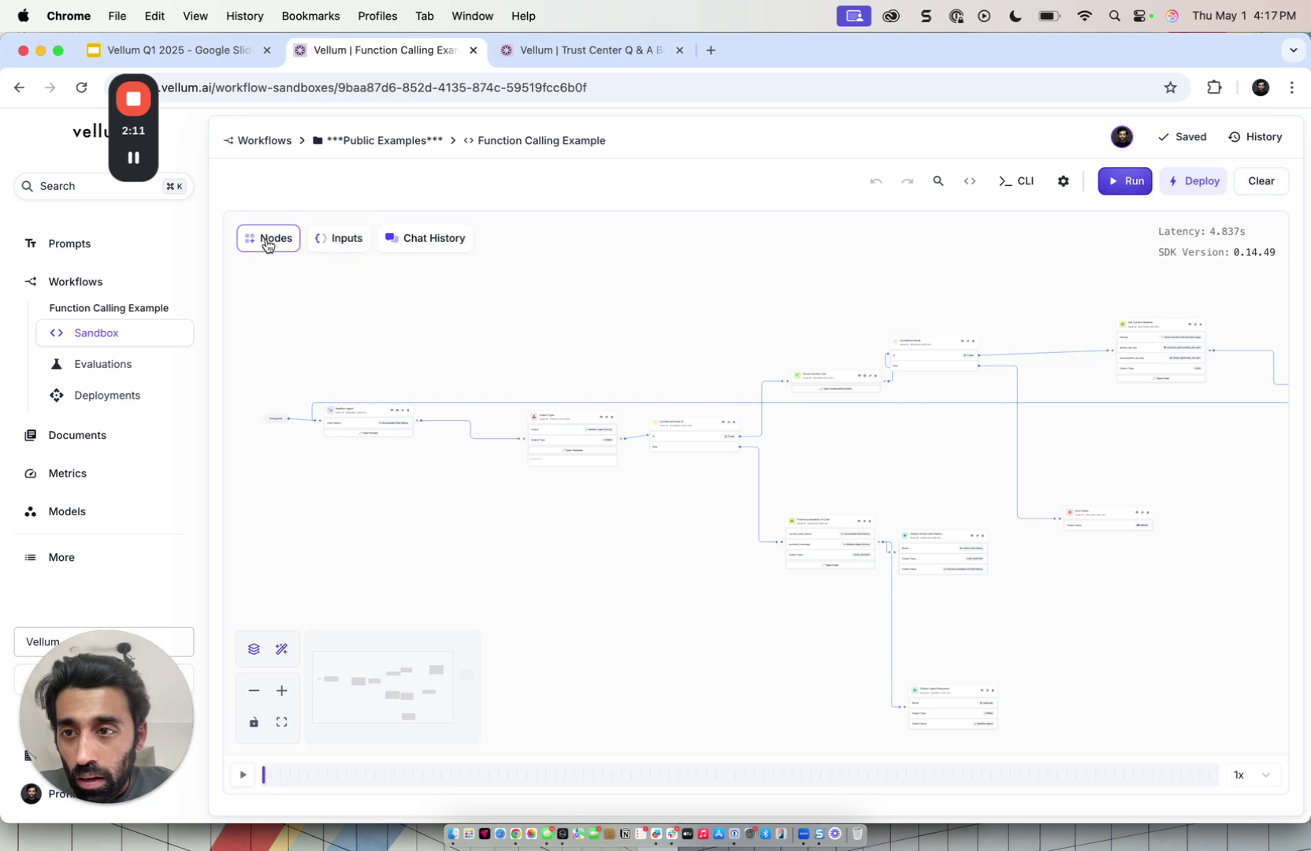
mouse_move(137, 112)
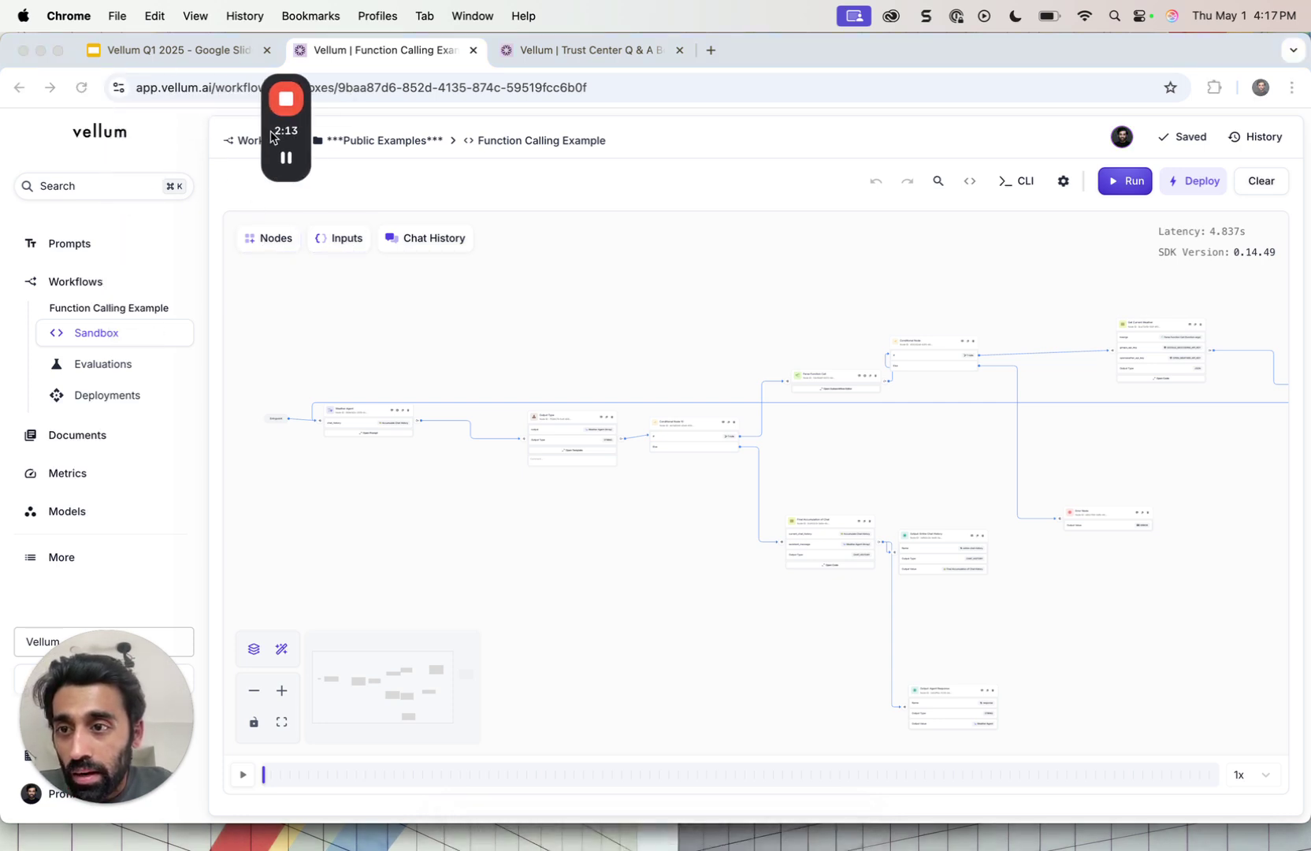
Change the weather question from 'New York?' to 'San Francisco?', run the workflow, and open the Nodes catalogue
left_click(192, 131)
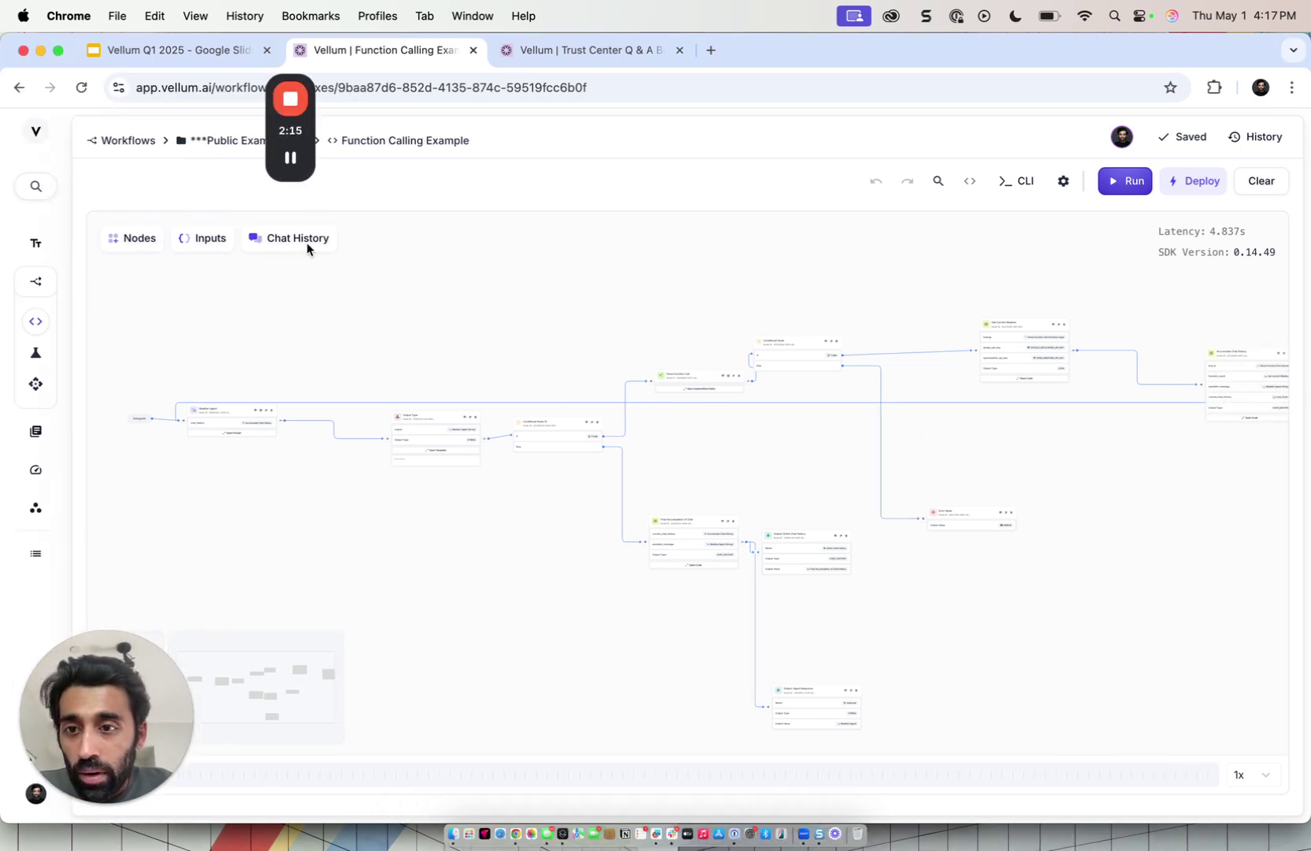
left_click(200, 238)
left_click_drag(388, 489, 451, 489)
type("San Francisco?")
left_click(604, 278)
left_click(1125, 180)
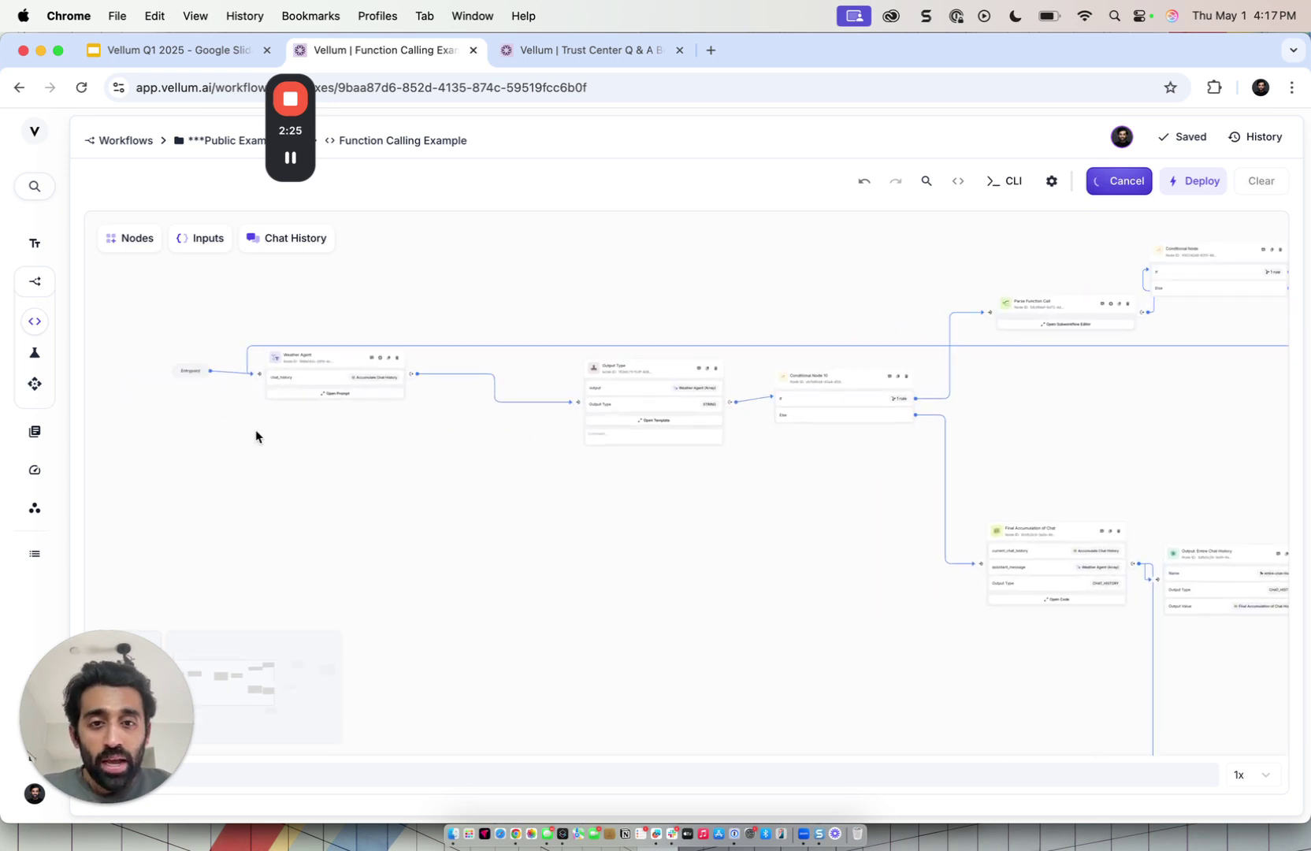
left_click(137, 239)
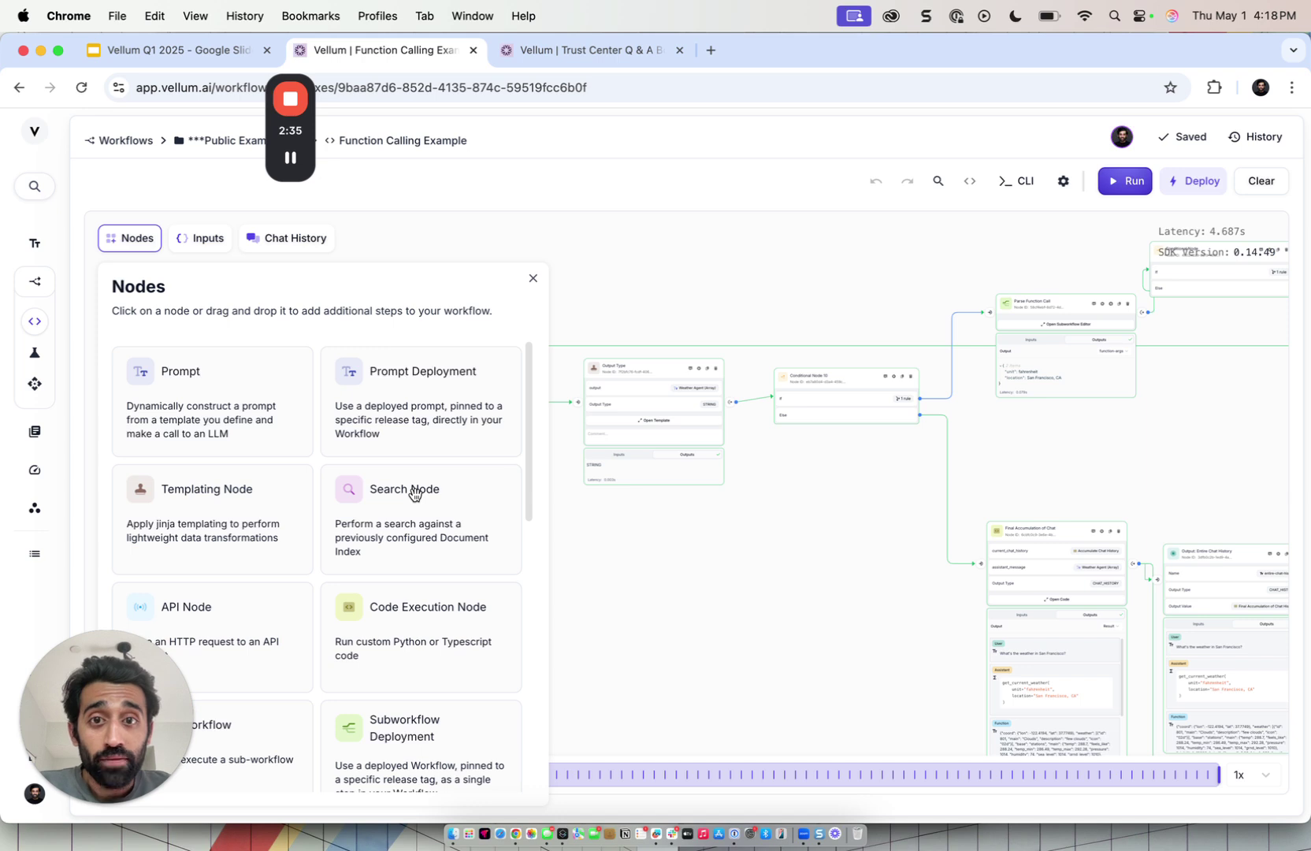
Scroll through the node type cards in the Nodes panel, then close it
scroll(413, 494, "down", 1)
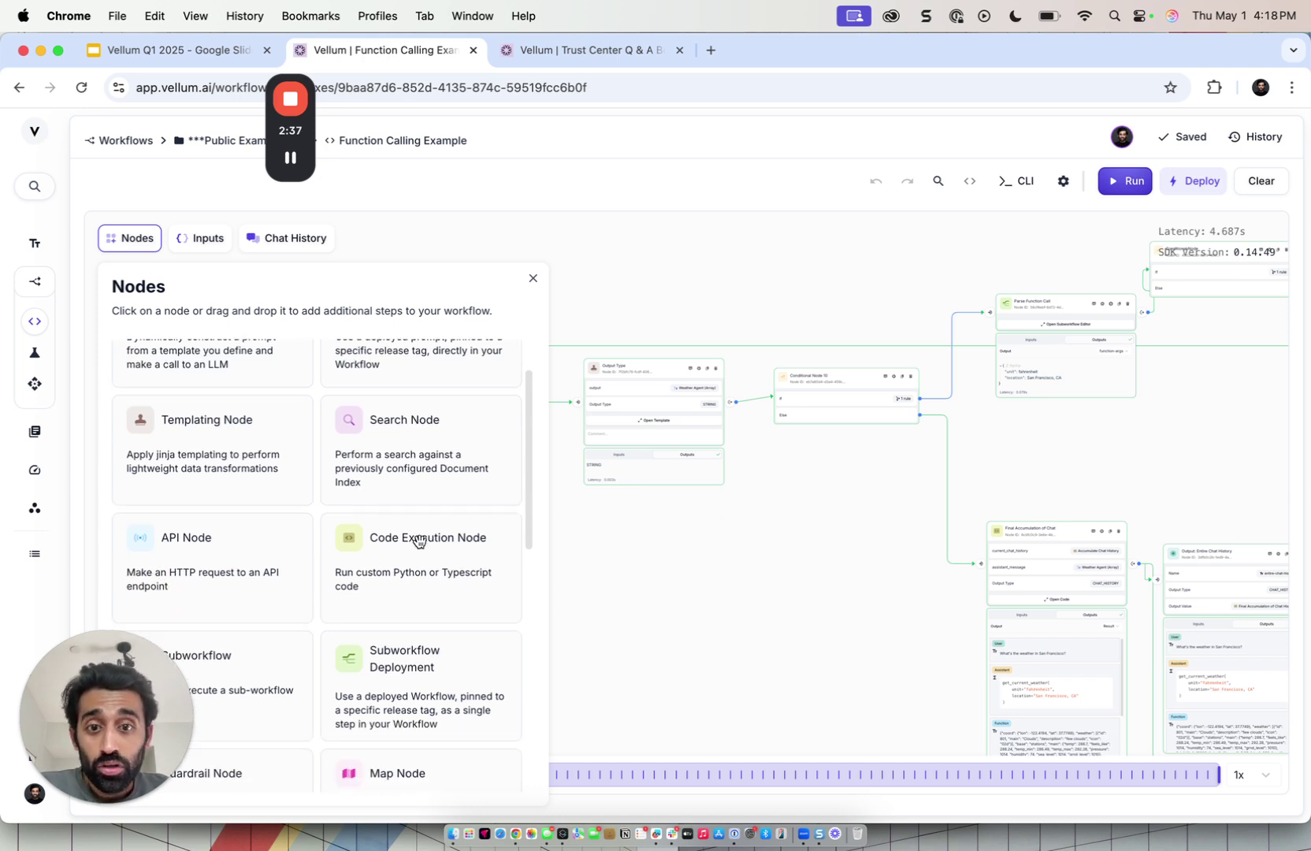
scroll(418, 542, "down", 3)
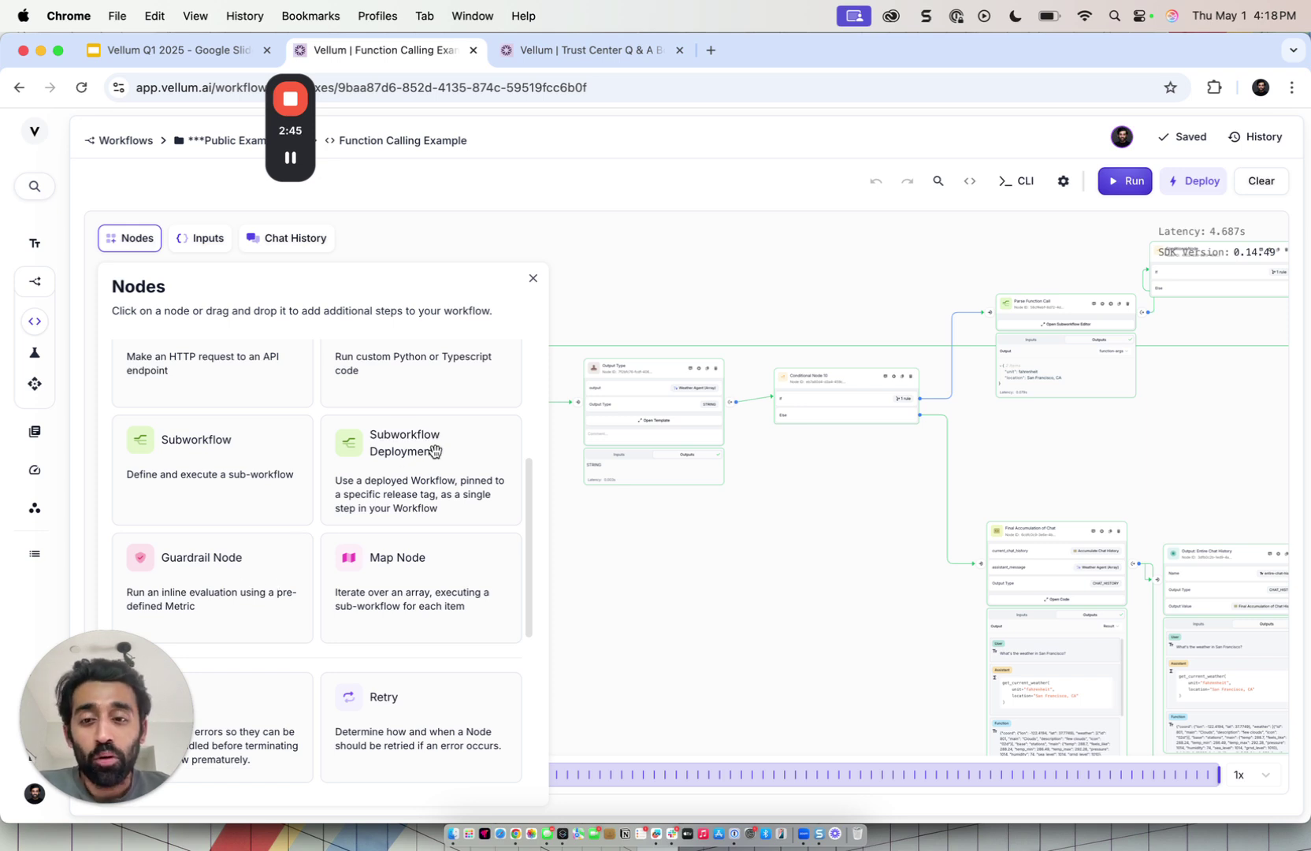
scroll(429, 461, "down", 2)
left_click(533, 278)
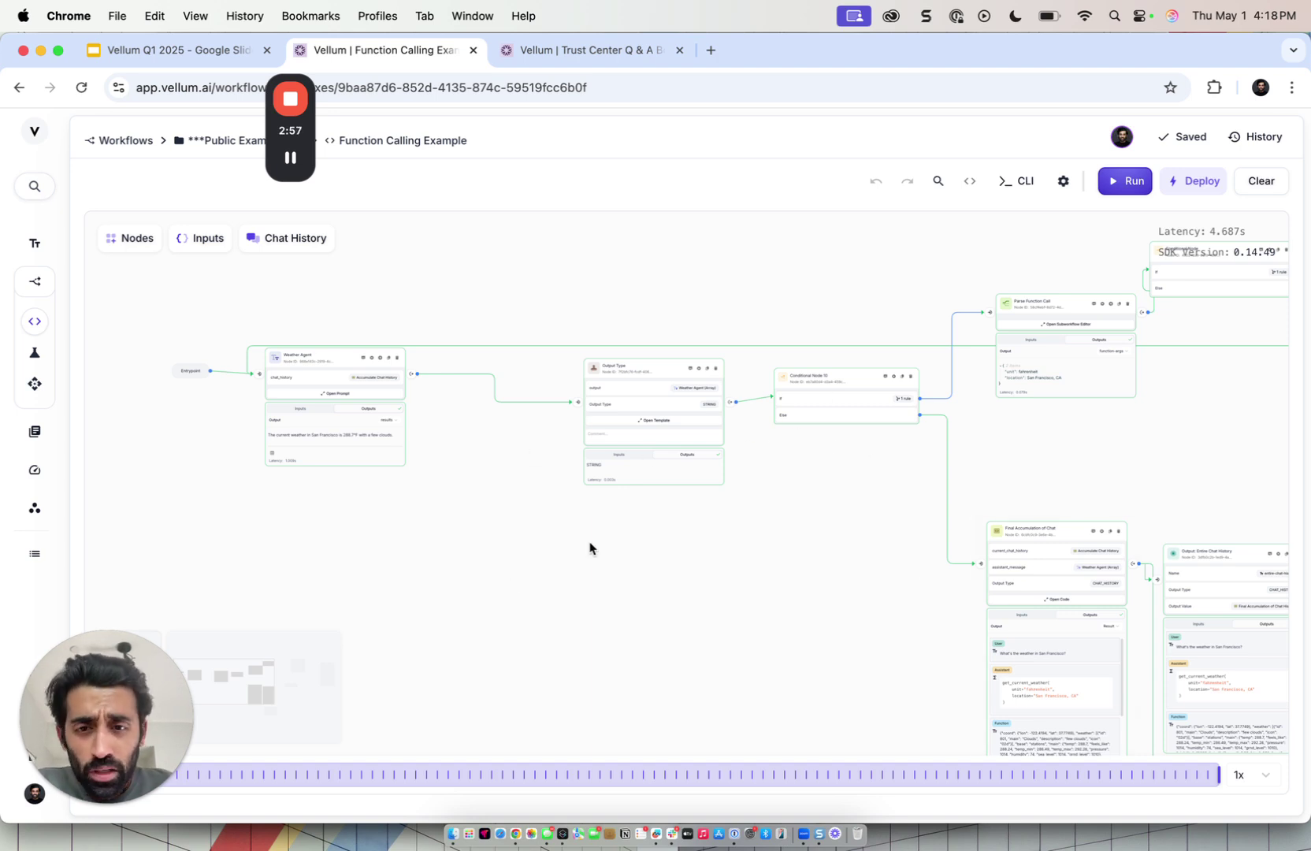
Zoom into the canvas and briefly view the Weather Agent prompt and the SDK code preview
scroll(708, 527, "up", 2)
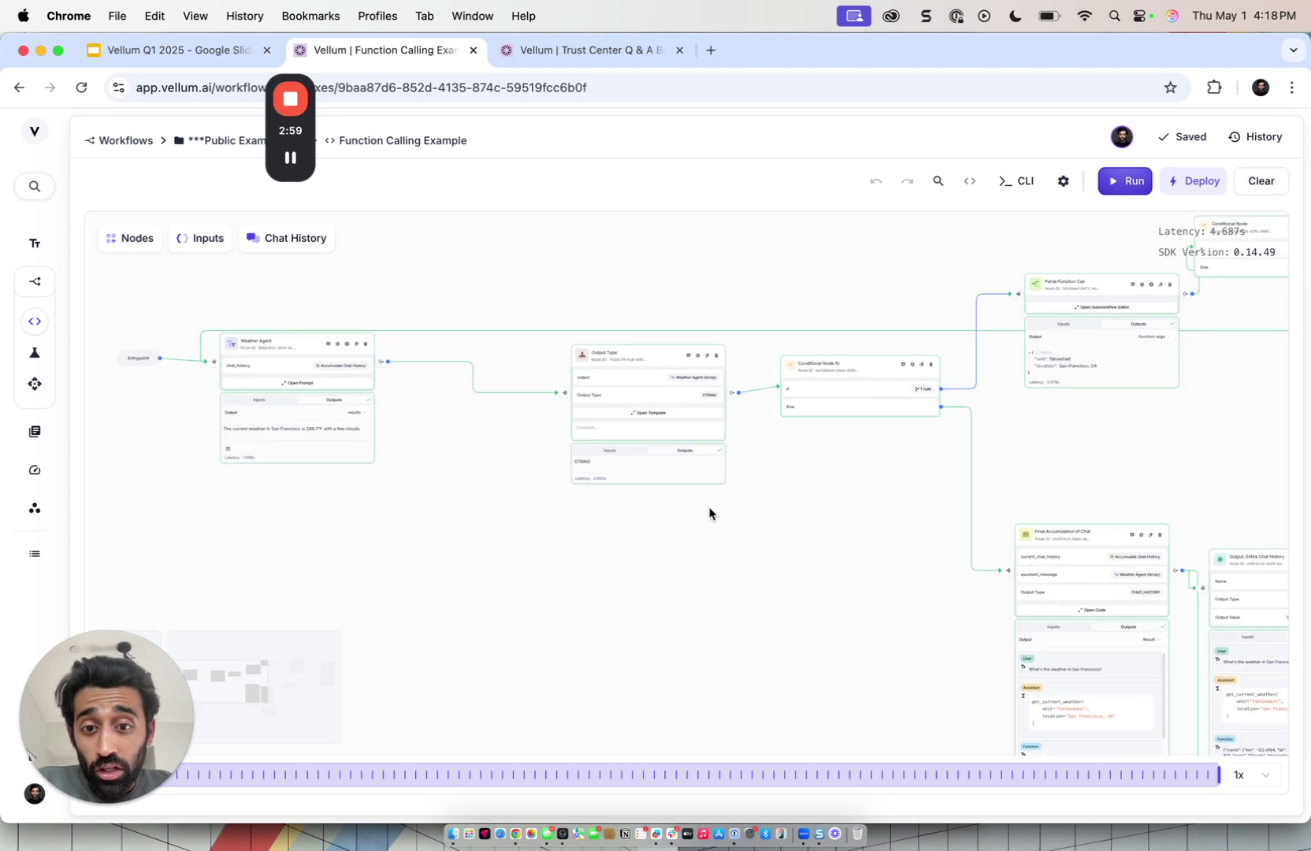
scroll(284, 534, "up", 5)
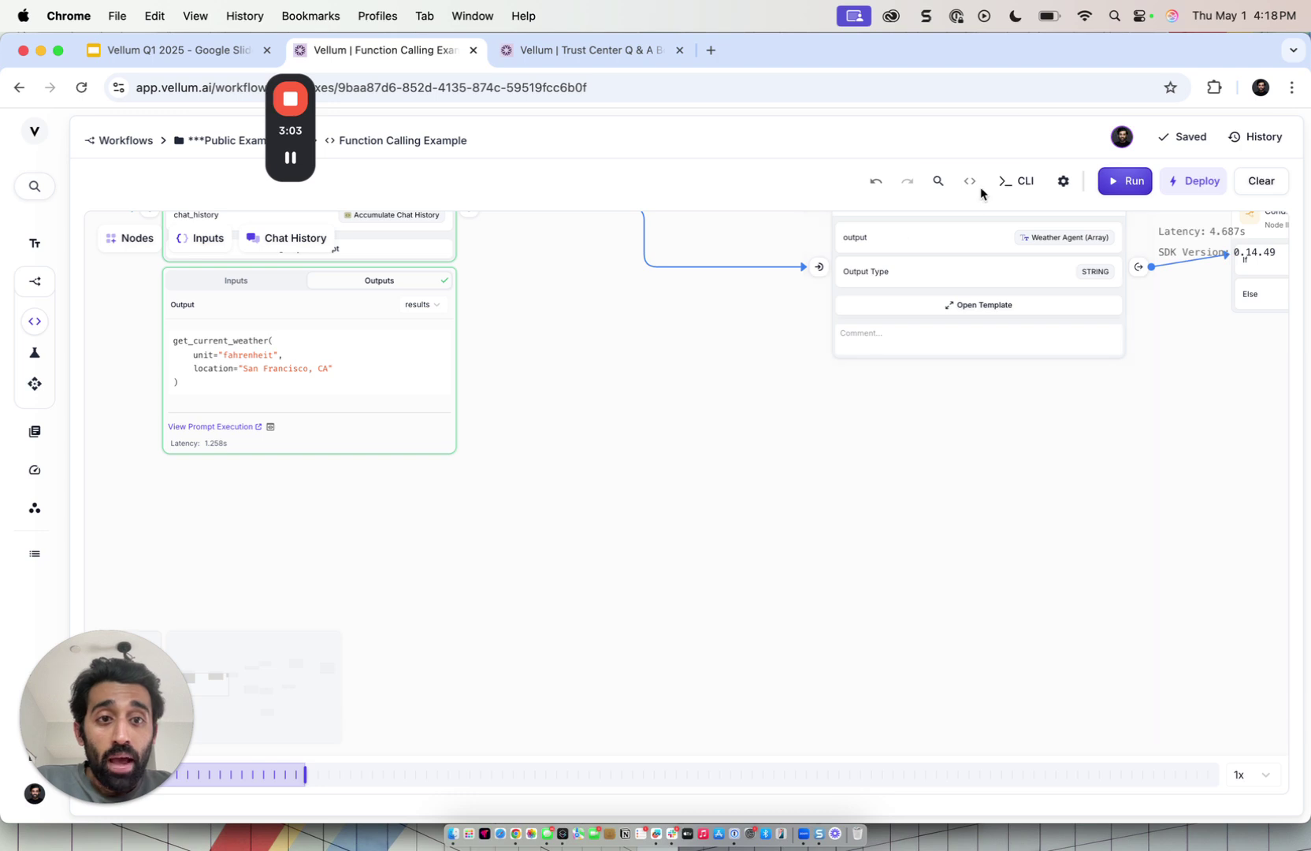
scroll(661, 460, "down", 3)
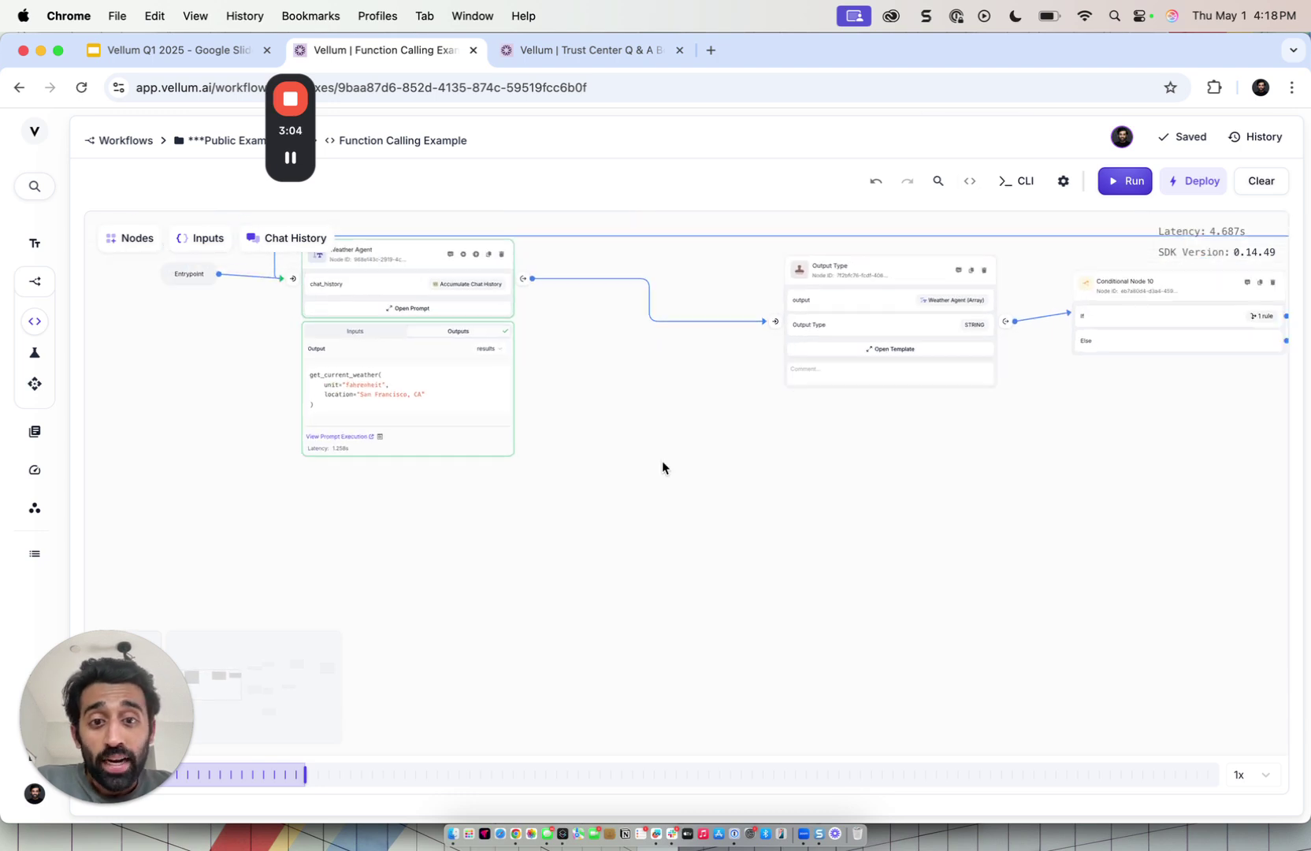
left_click(405, 307)
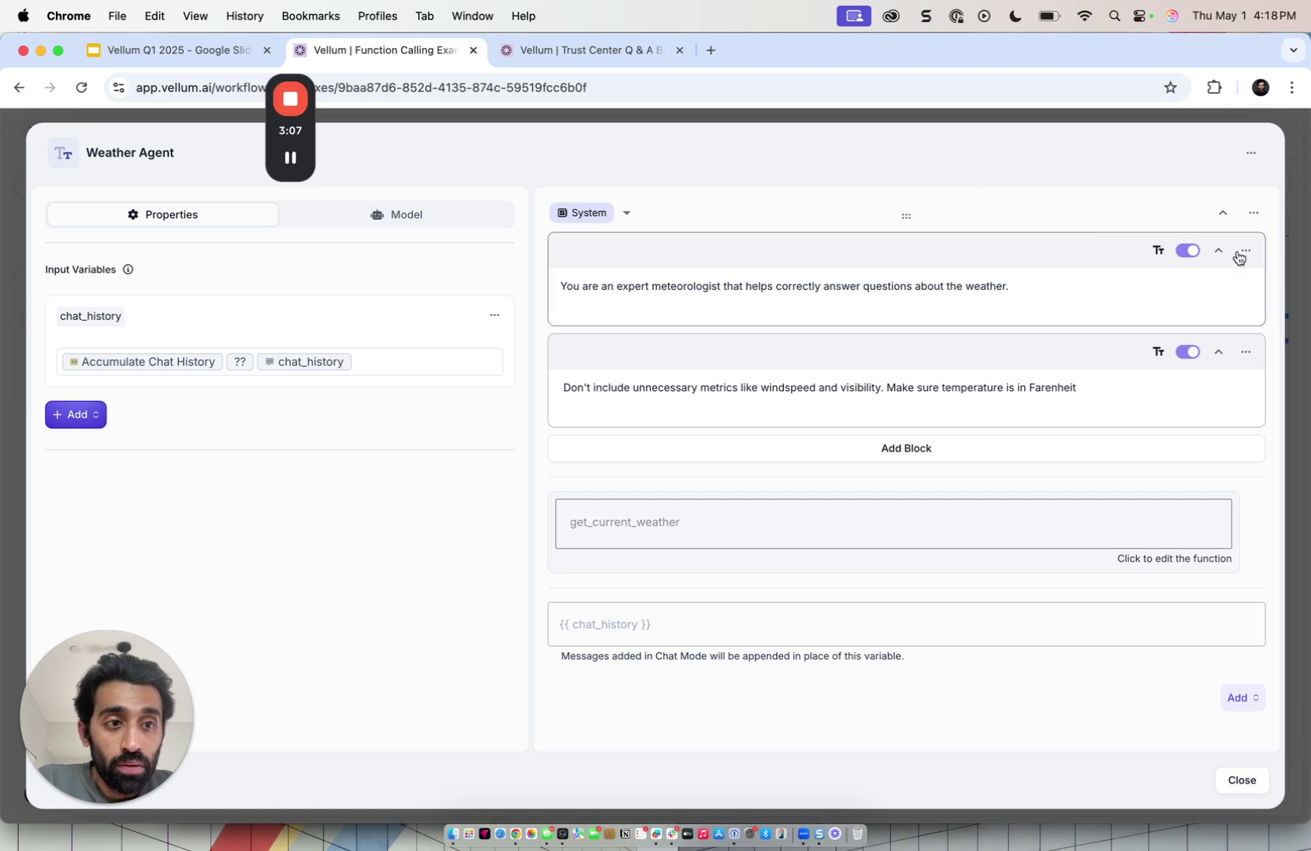
left_click(1298, 244)
left_click(967, 188)
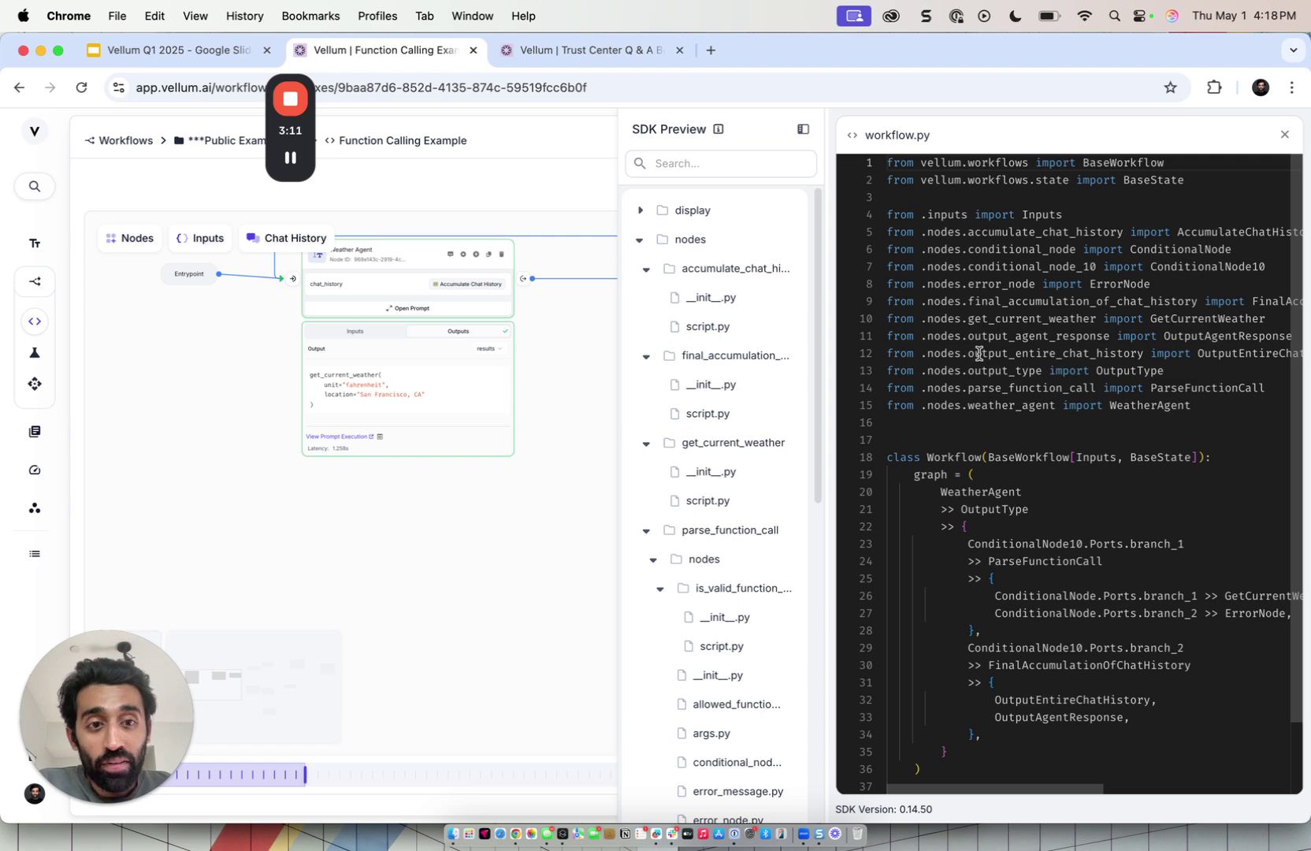
left_click(1284, 135)
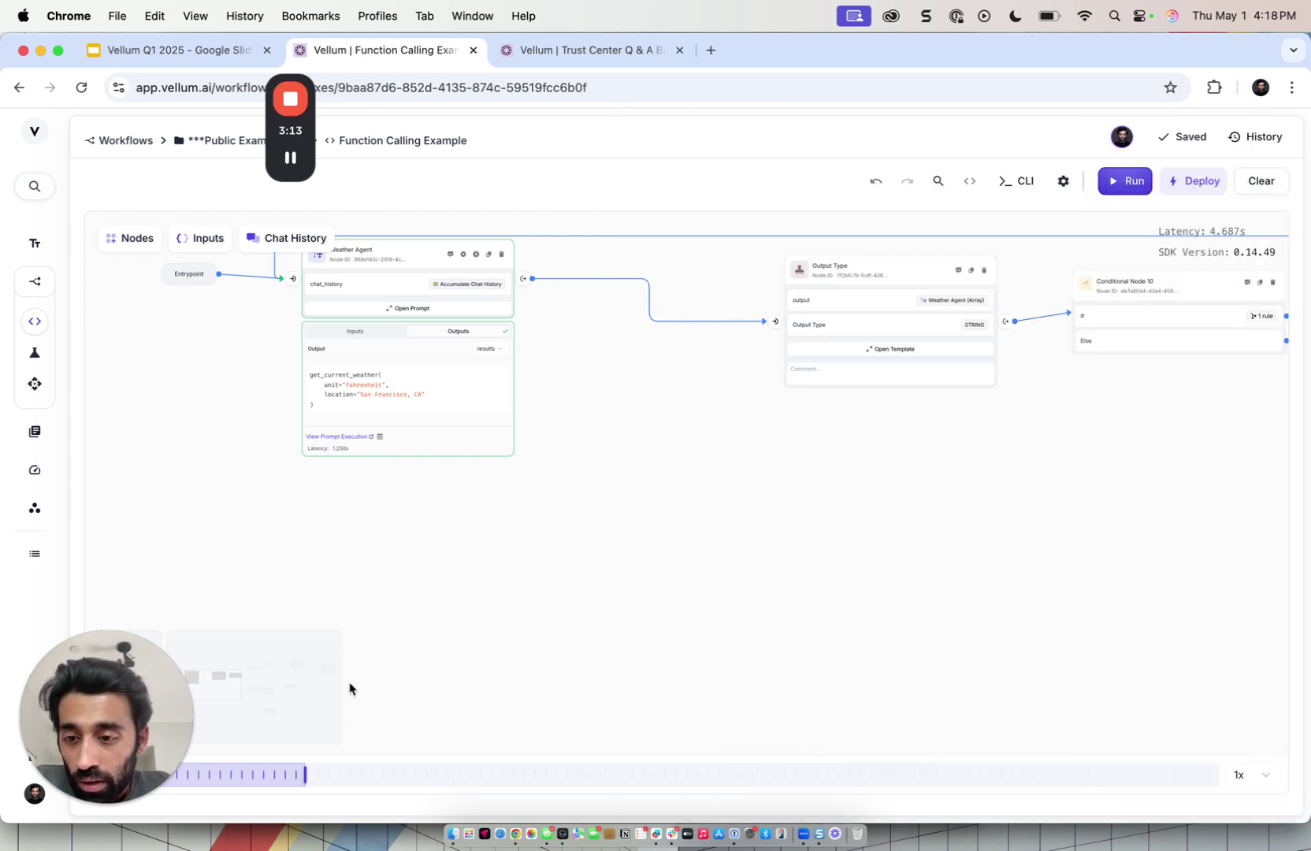
Check the workflow inputs, then scrub the run replay forward and back to the Weather Agent step
left_click(201, 238)
left_click(604, 278)
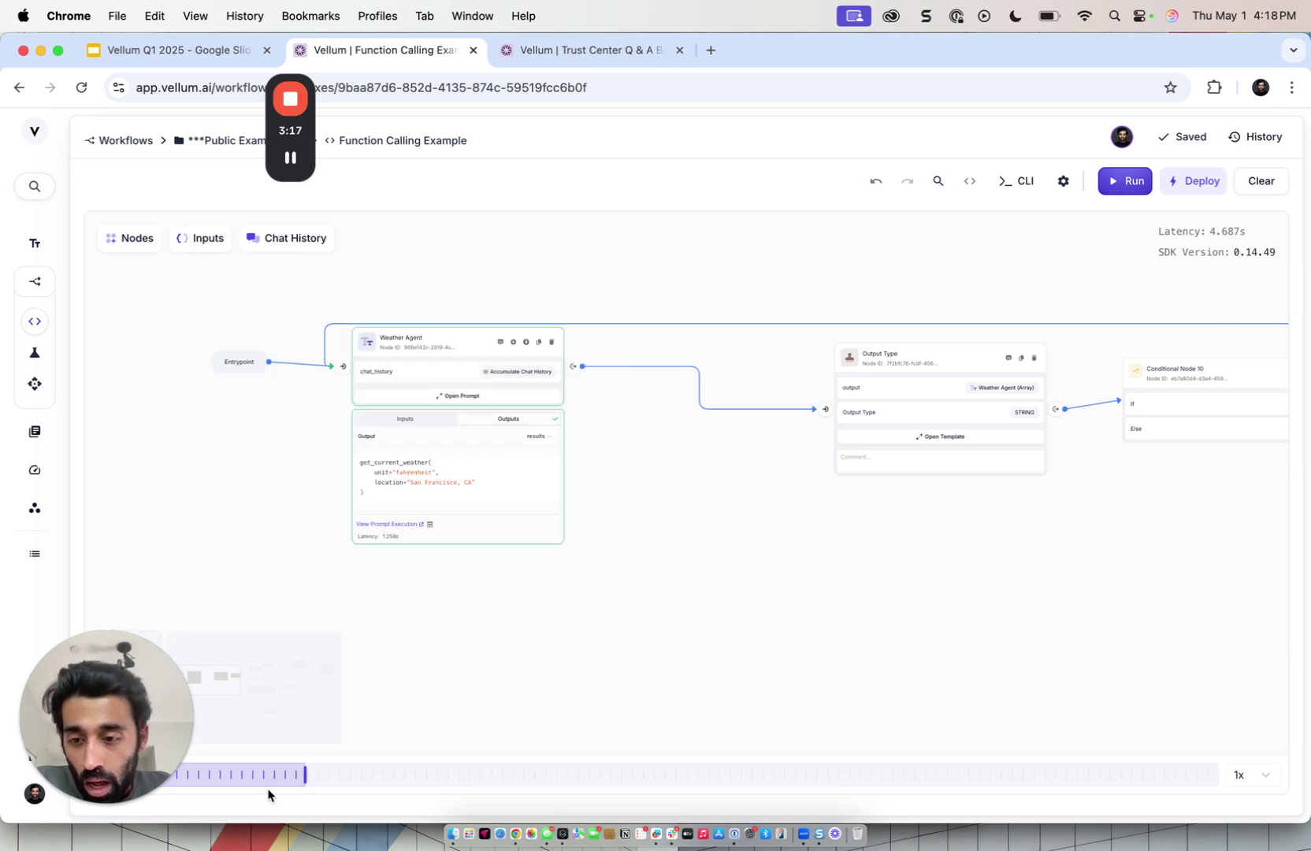
left_click_drag(301, 775, 952, 776)
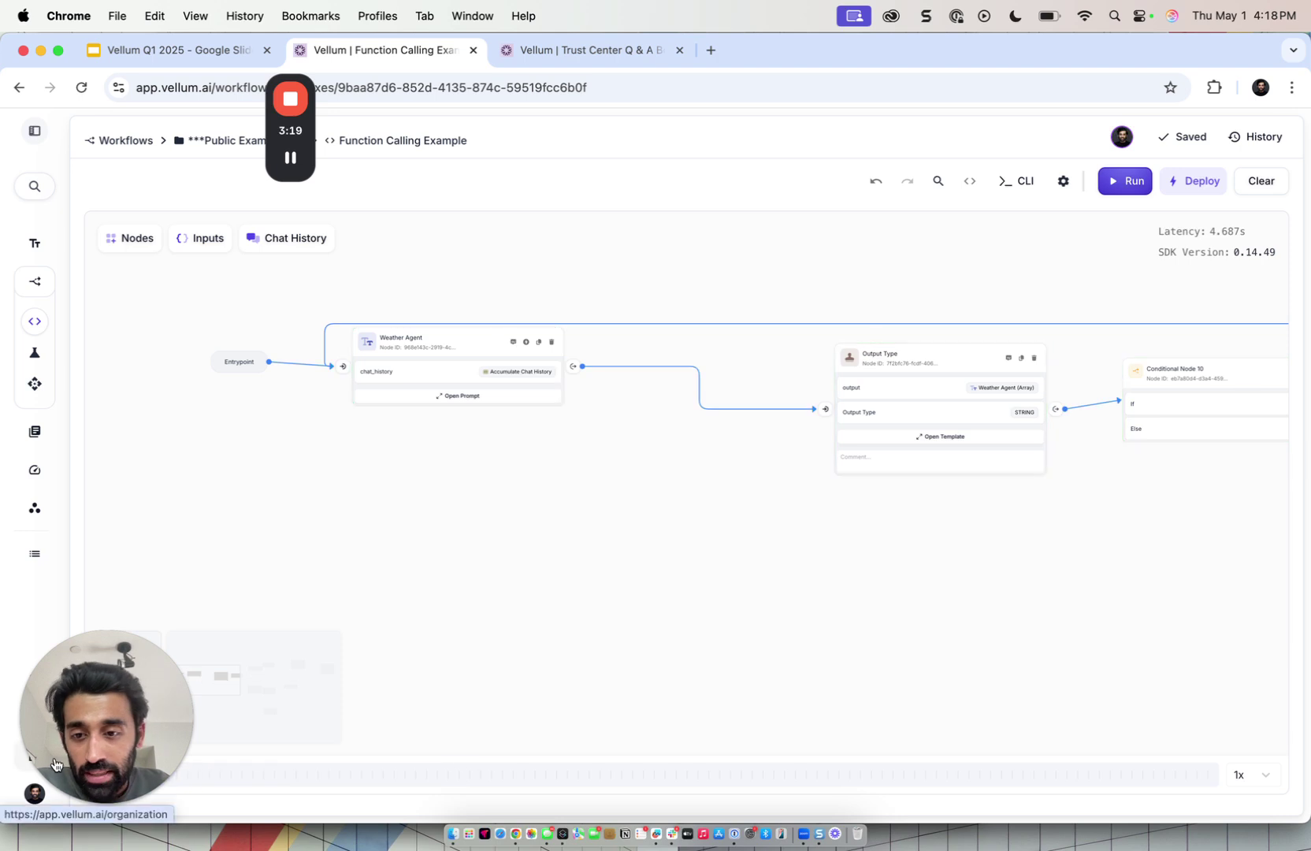
left_click_drag(173, 774, 211, 774)
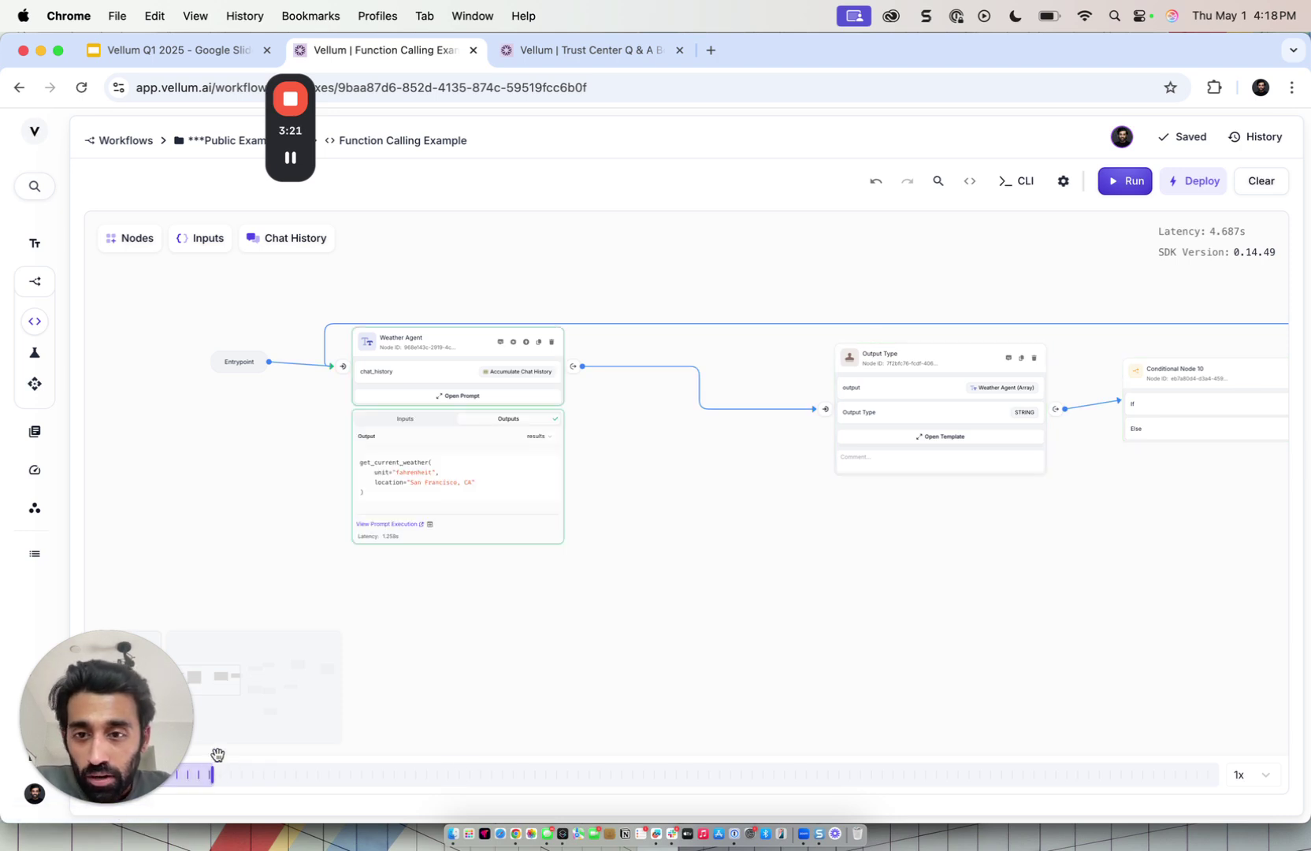
Inspect the Weather Agent's get_current_weather function definition, cancel it, and close the prompt editor
left_click(469, 400)
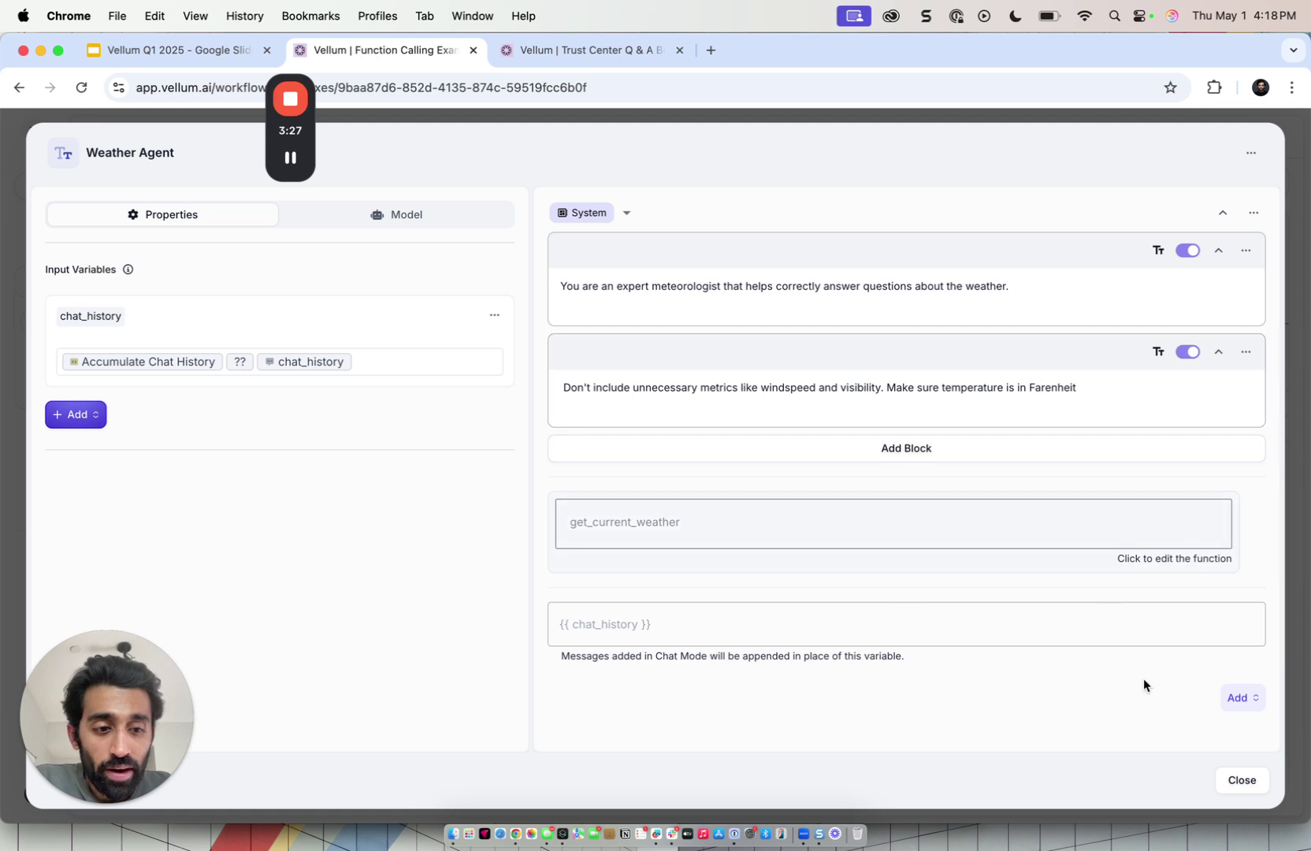
left_click(905, 535)
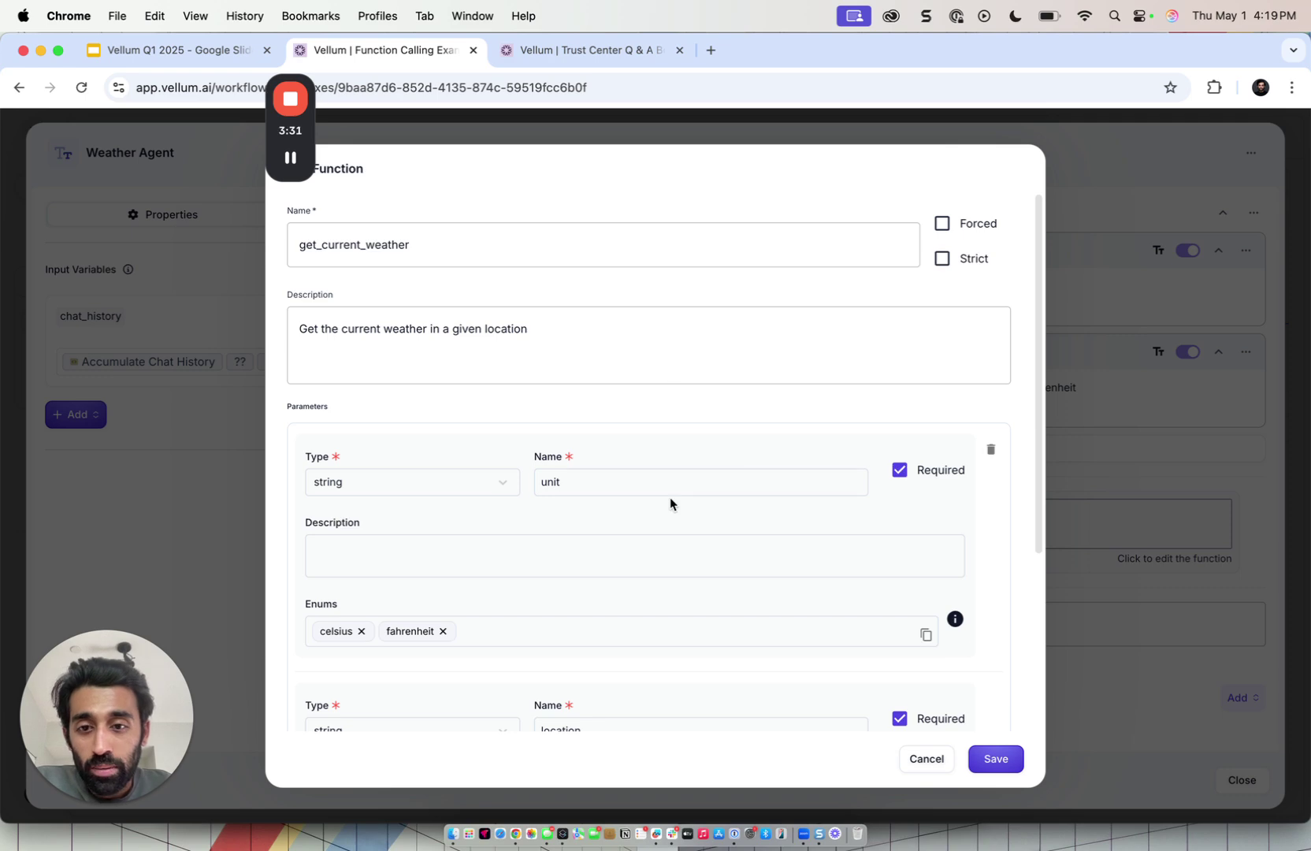
left_click(926, 759)
left_click(1241, 780)
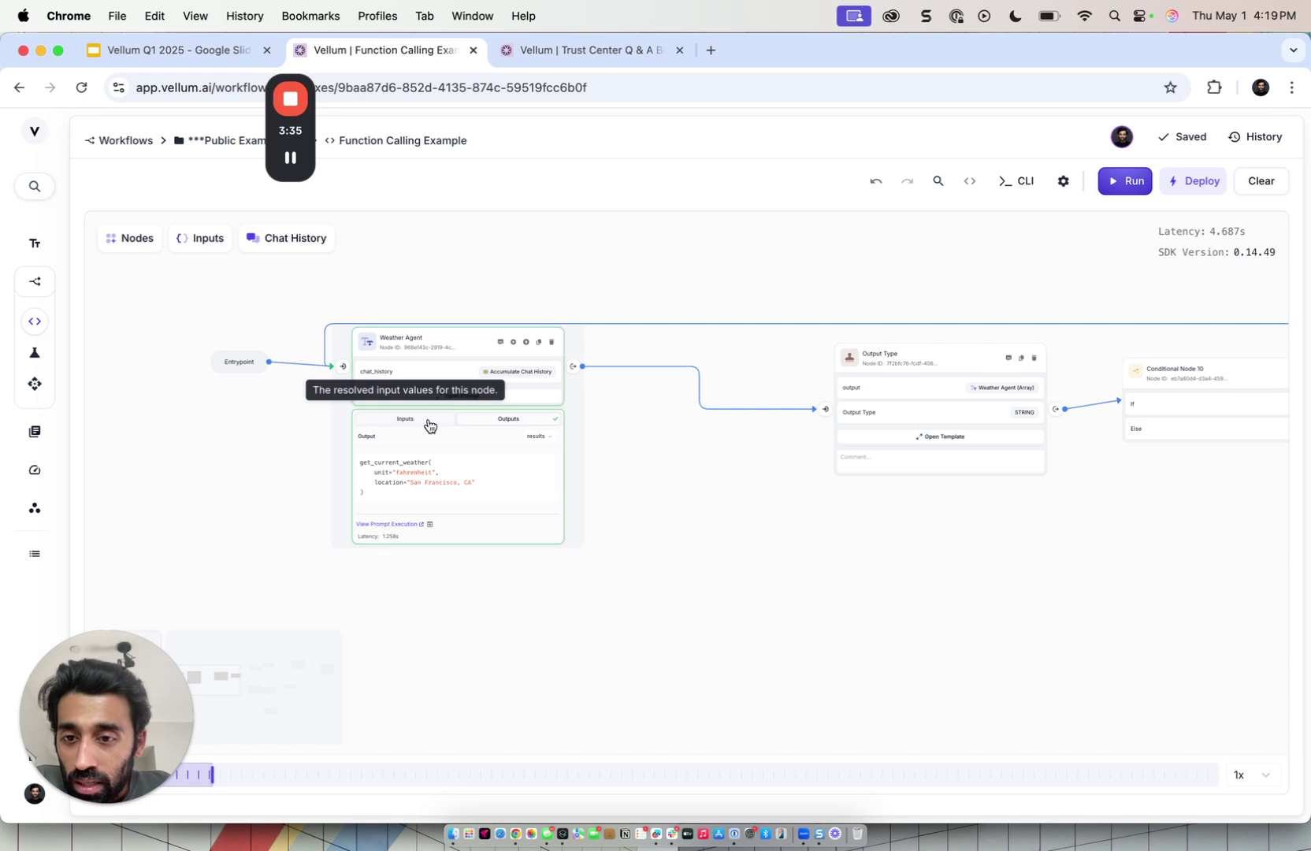
Compare the Weather Agent node's inputs and function-call output, then advance the replay to the Output Type node
left_click(426, 417)
left_click(511, 418)
left_click_drag(212, 774, 685, 774)
scroll(765, 726, "right", 20)
scroll(765, 722, "right", 5)
Review the Get Current Weather Python code, highlighting the latitude/longitude and weather API lines
left_click(973, 394)
left_click_drag(626, 441, 809, 476)
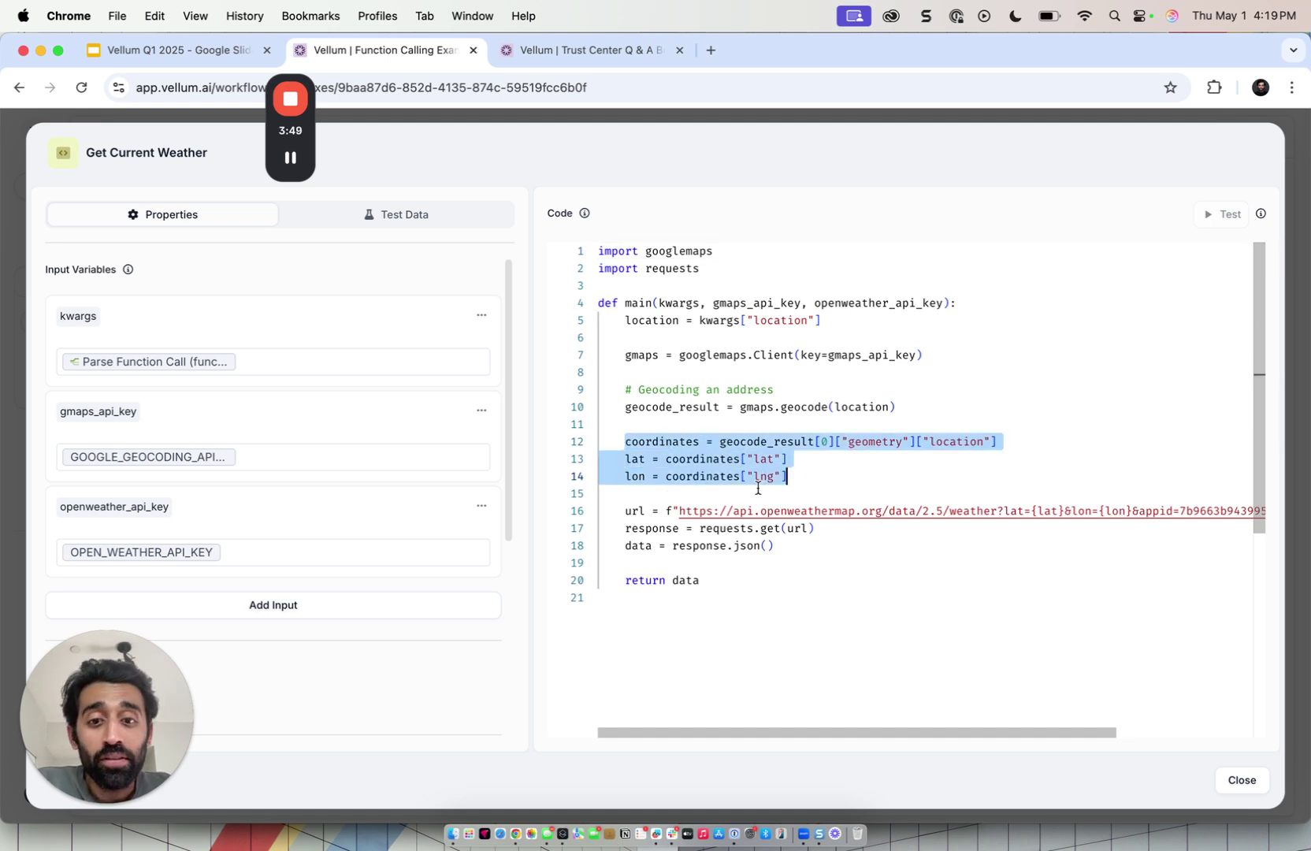
left_click_drag(626, 510, 751, 549)
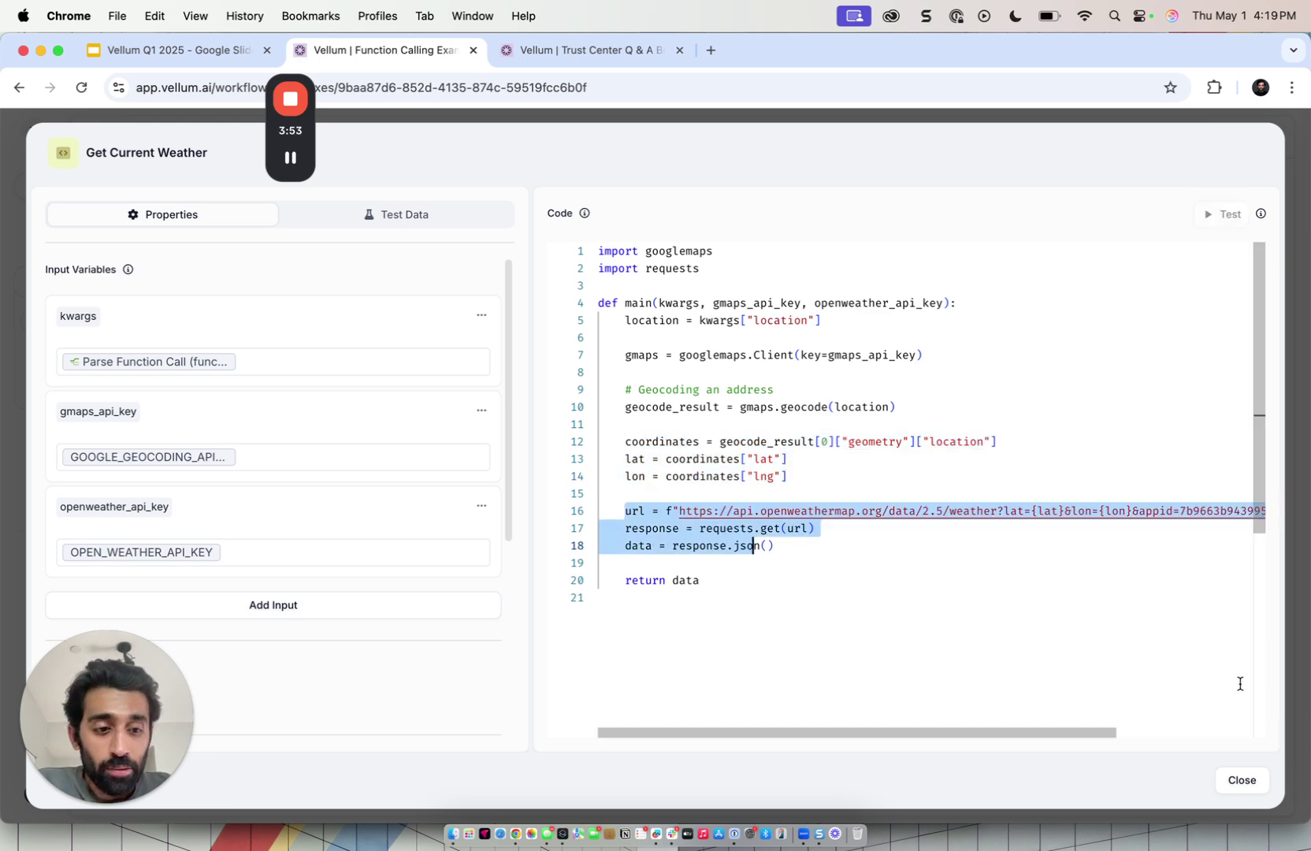
left_click(1241, 780)
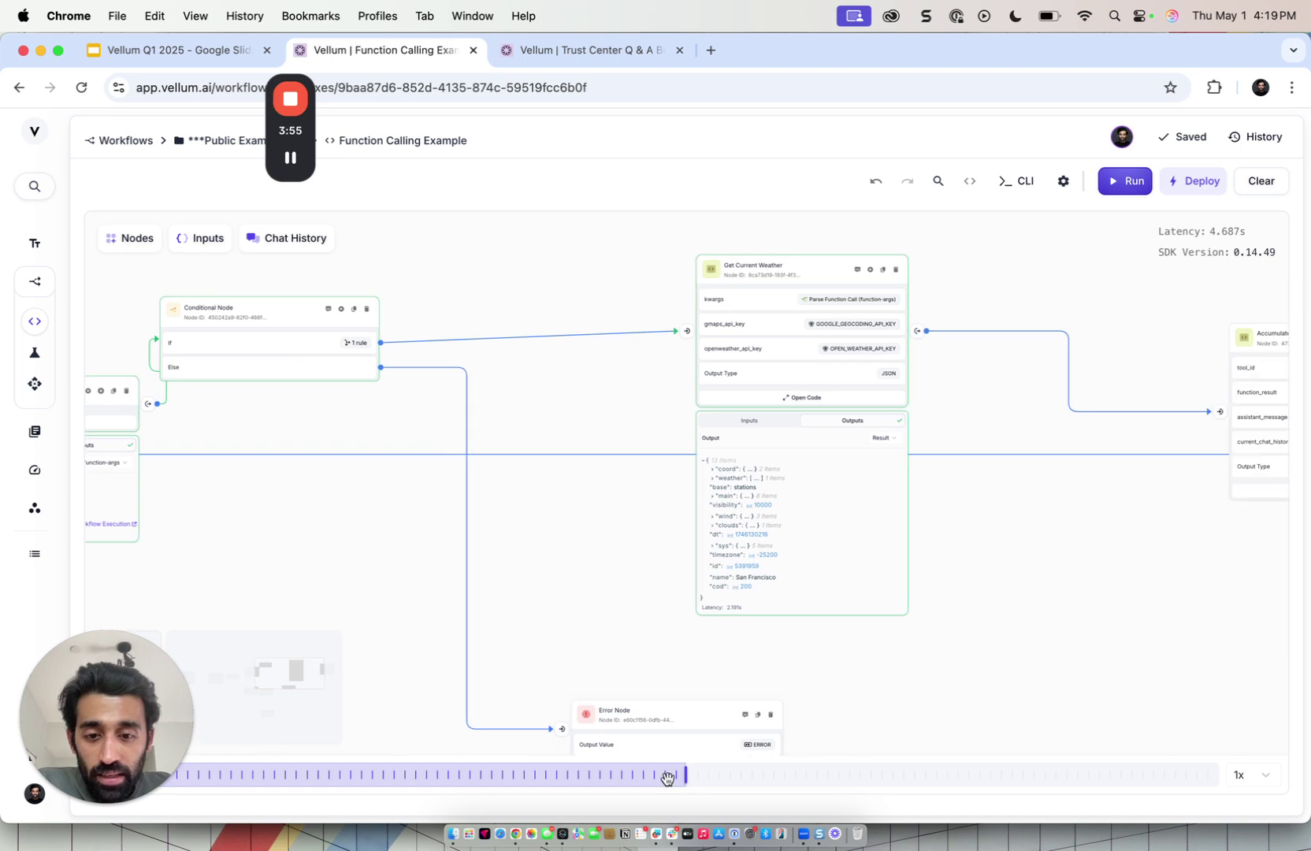
Scrub the replay past chat-history accumulation and the Weather Agent prompt to the final Agent Response
left_click_drag(685, 775, 986, 768)
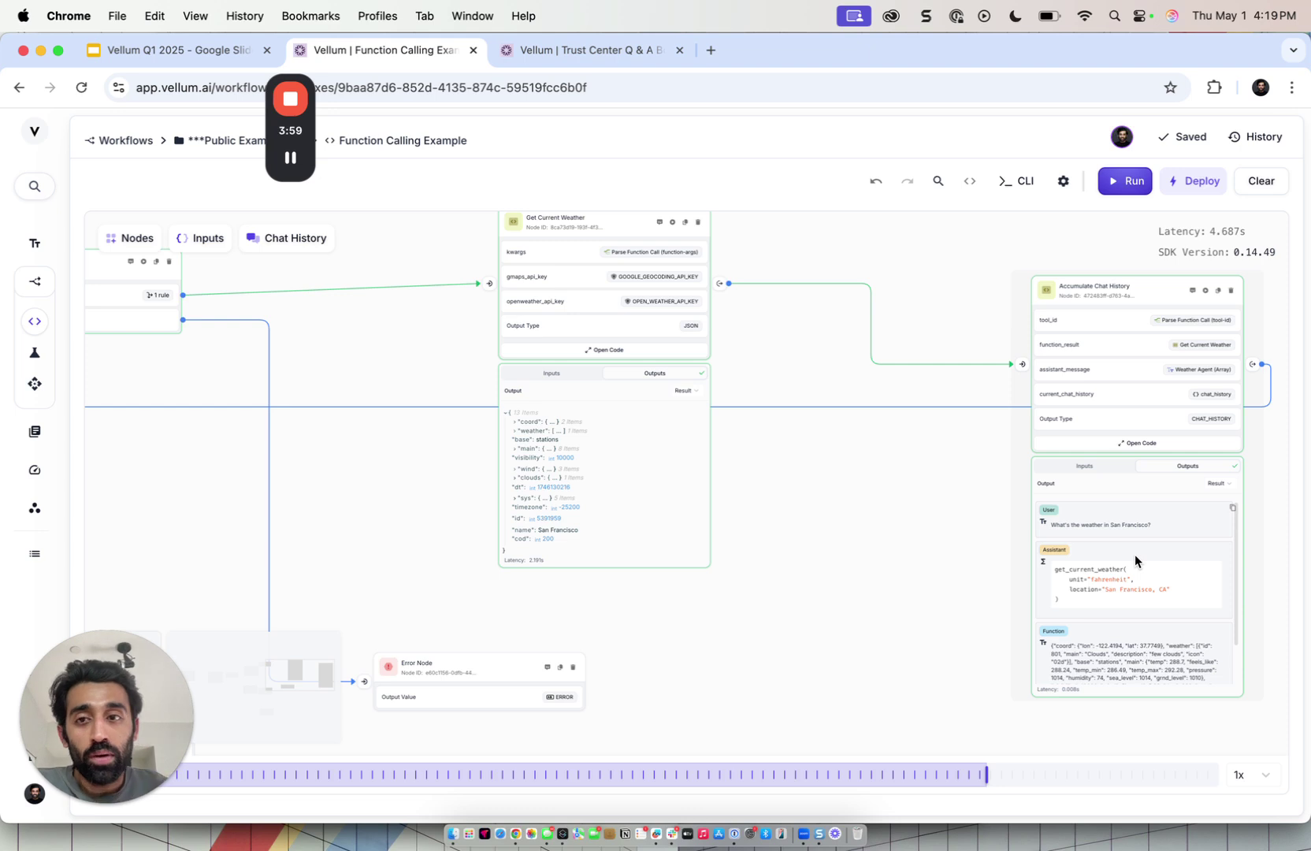
left_click_drag(986, 784, 1171, 779)
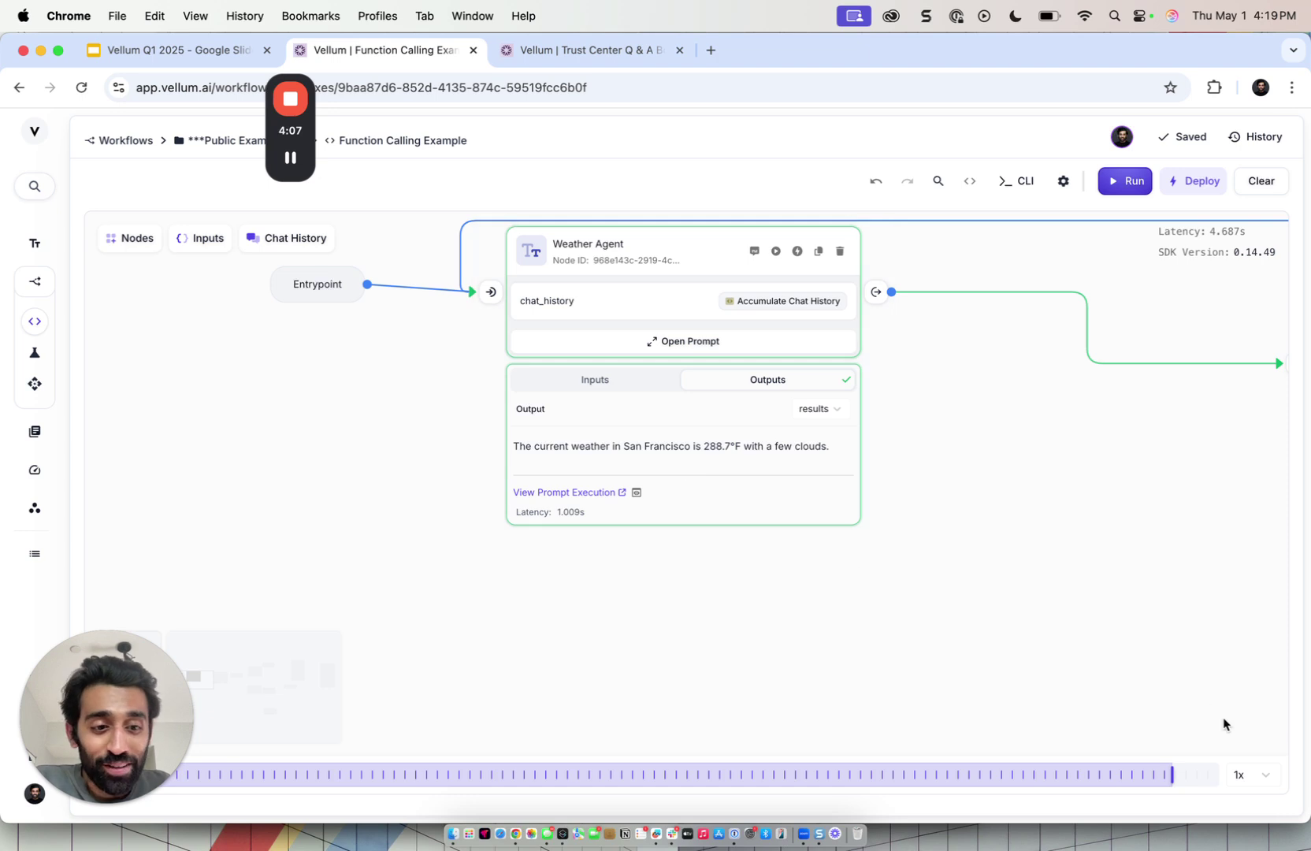
left_click(729, 341)
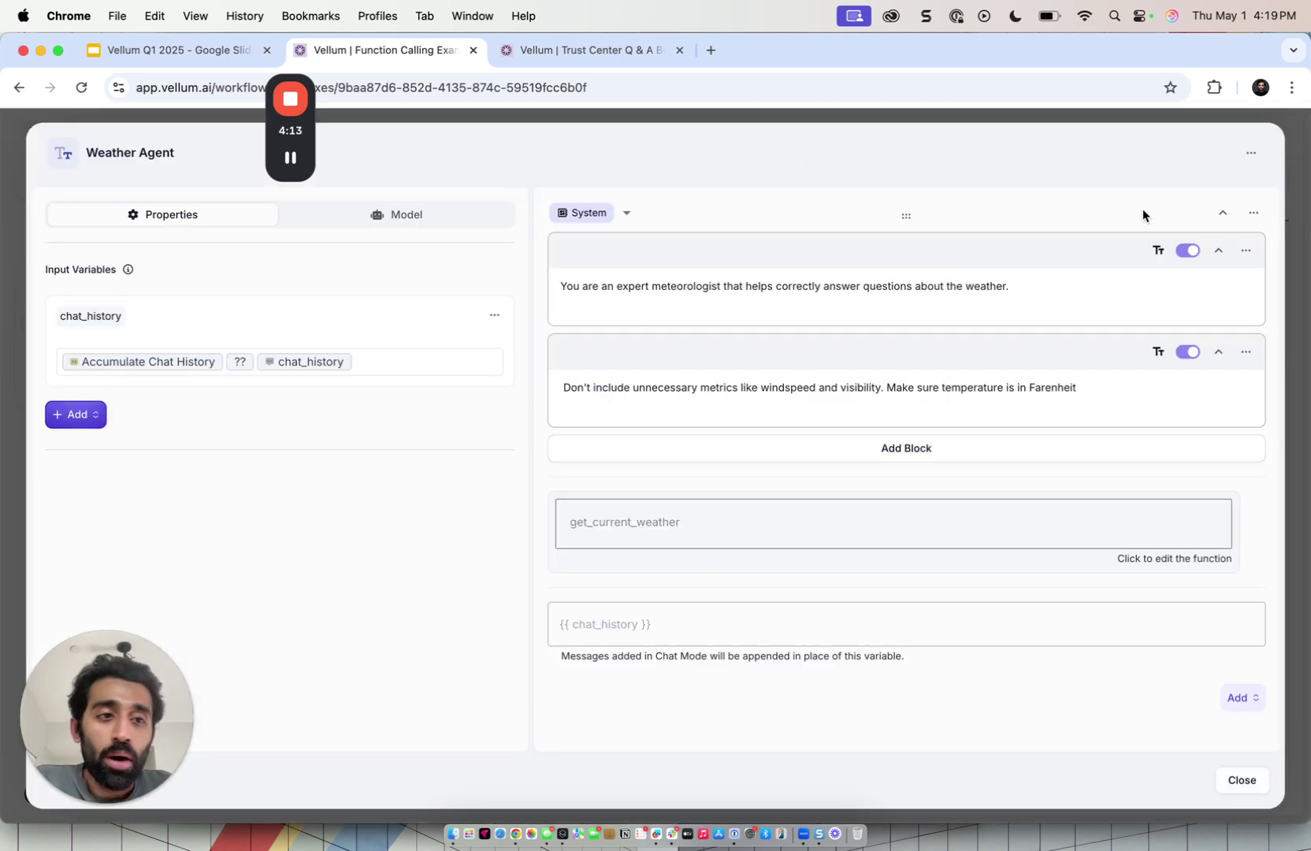
key("Escape")
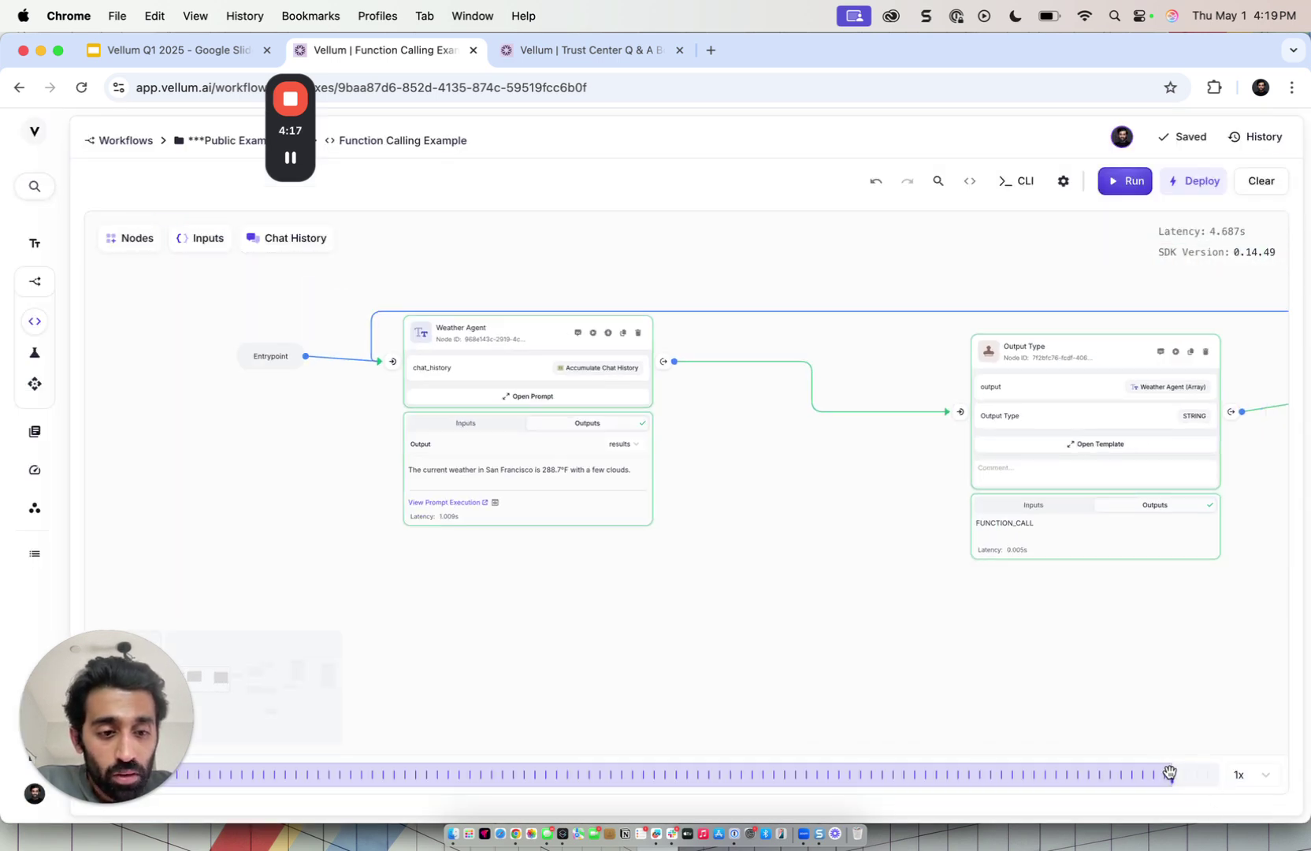
left_click_drag(1167, 775, 1254, 774)
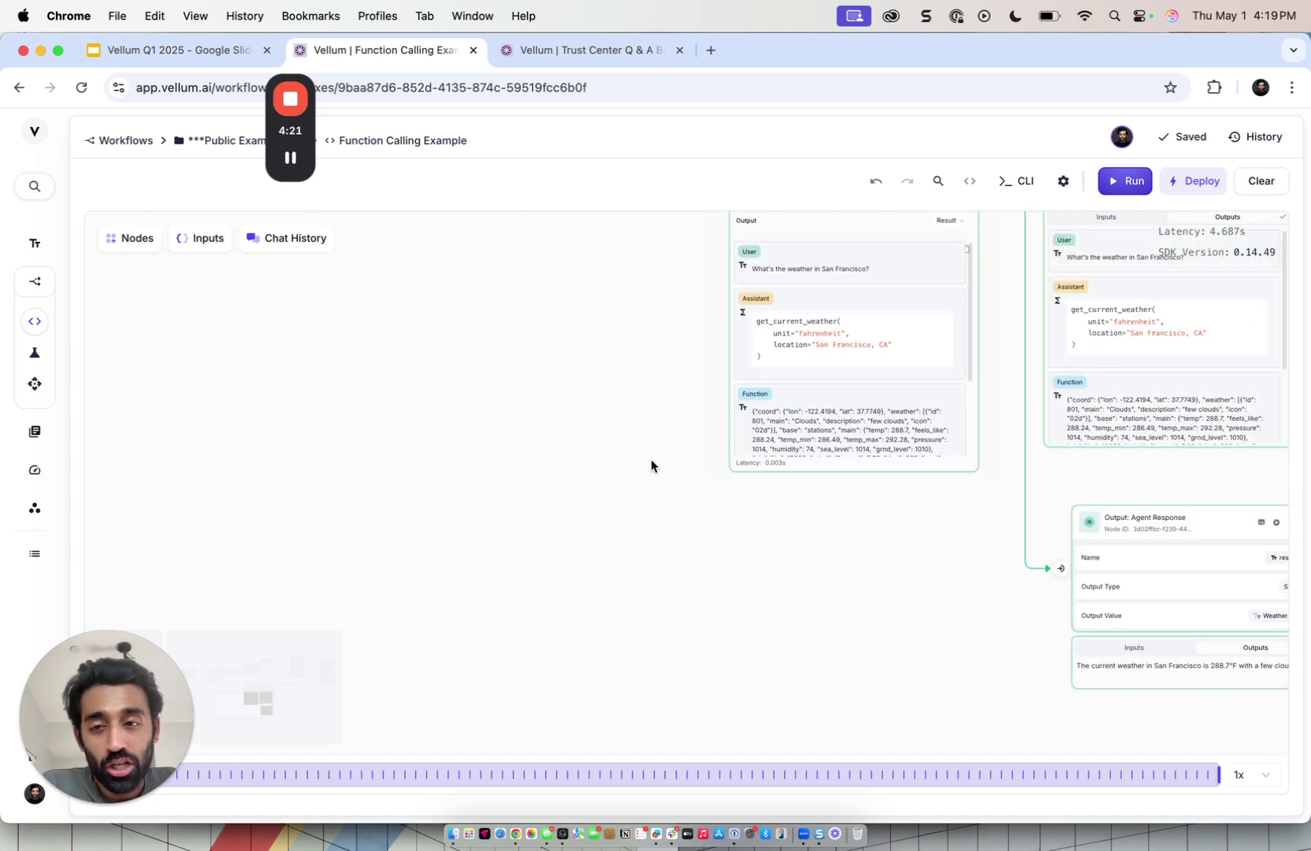
Switch to the Trust Center Q & A Bot and scroll across its evaluation metric scores
left_click(565, 54)
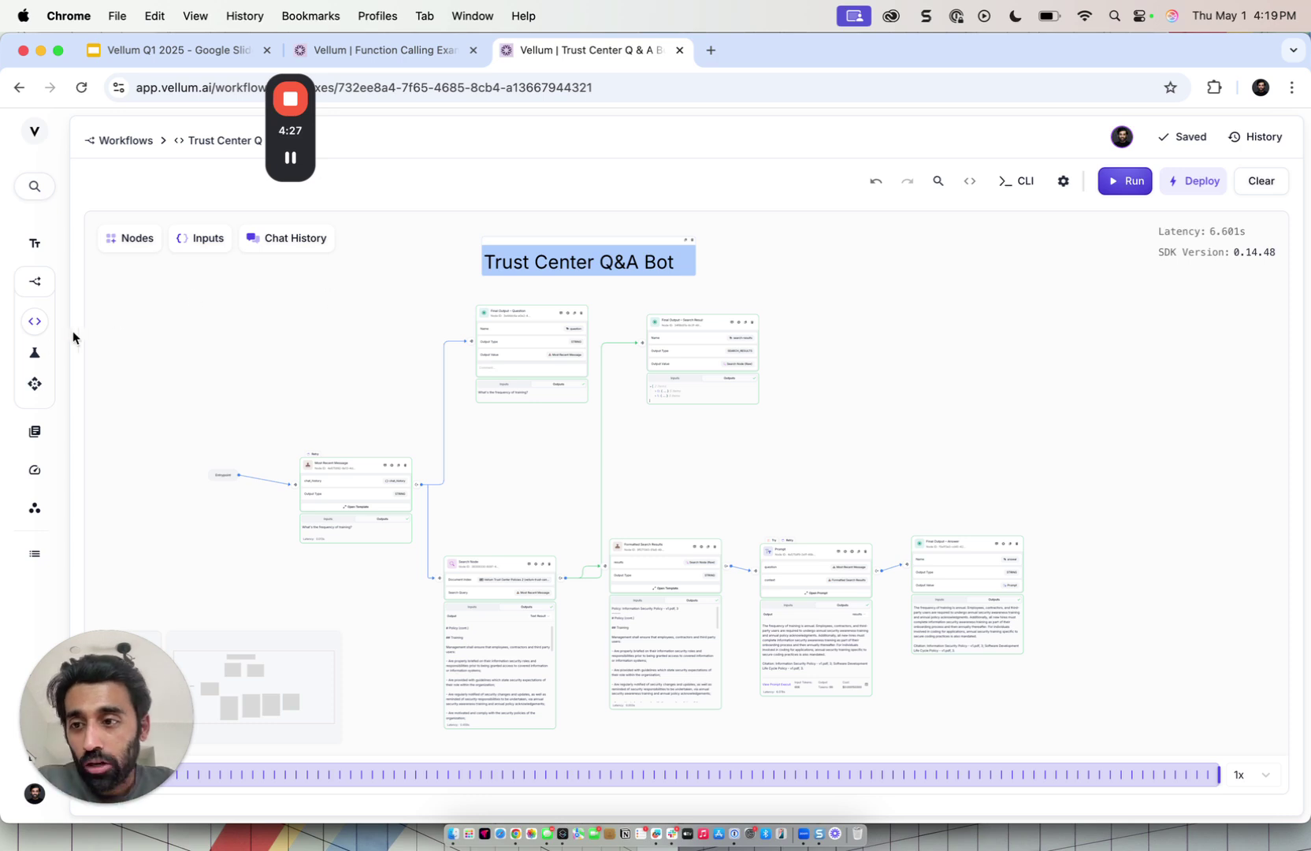
left_click(34, 364)
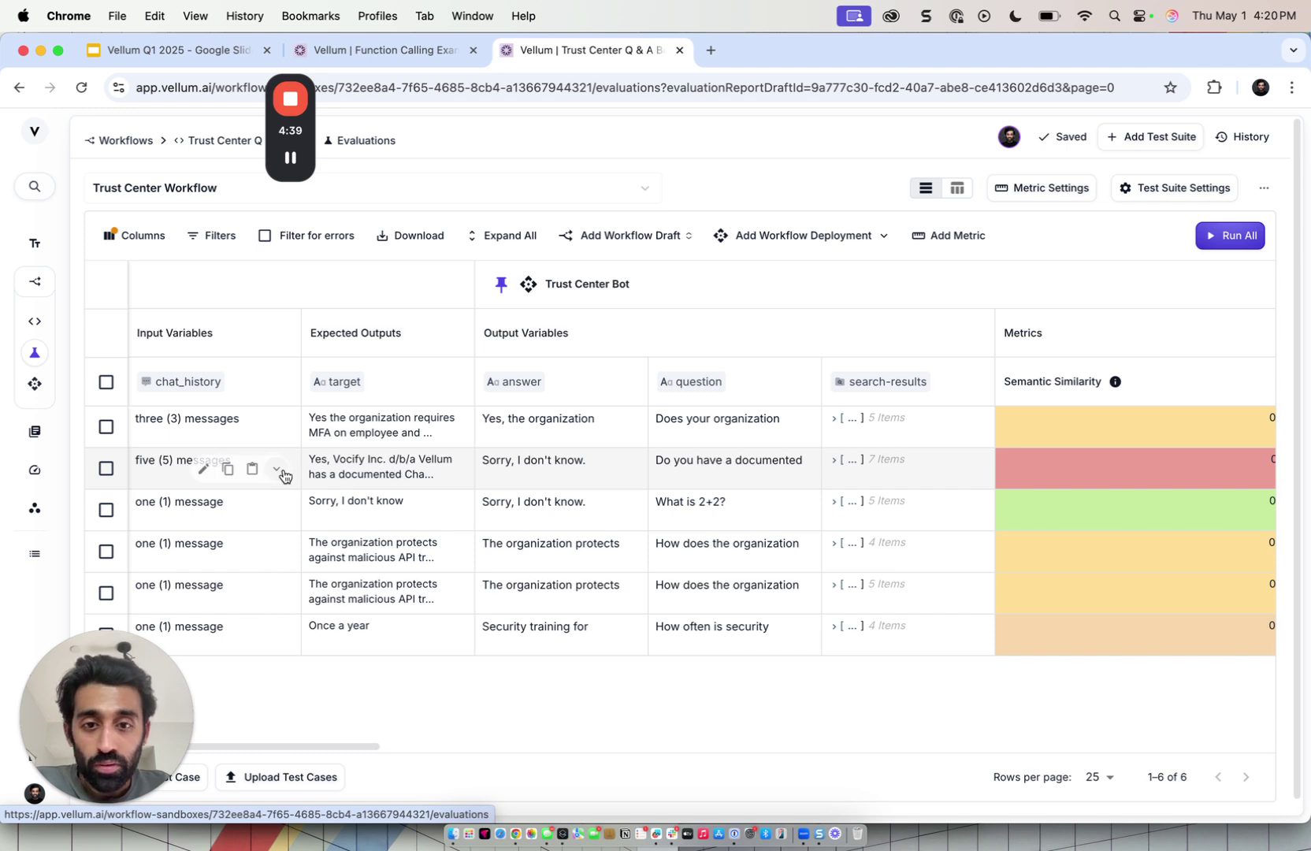
scroll(412, 478, "right", 5)
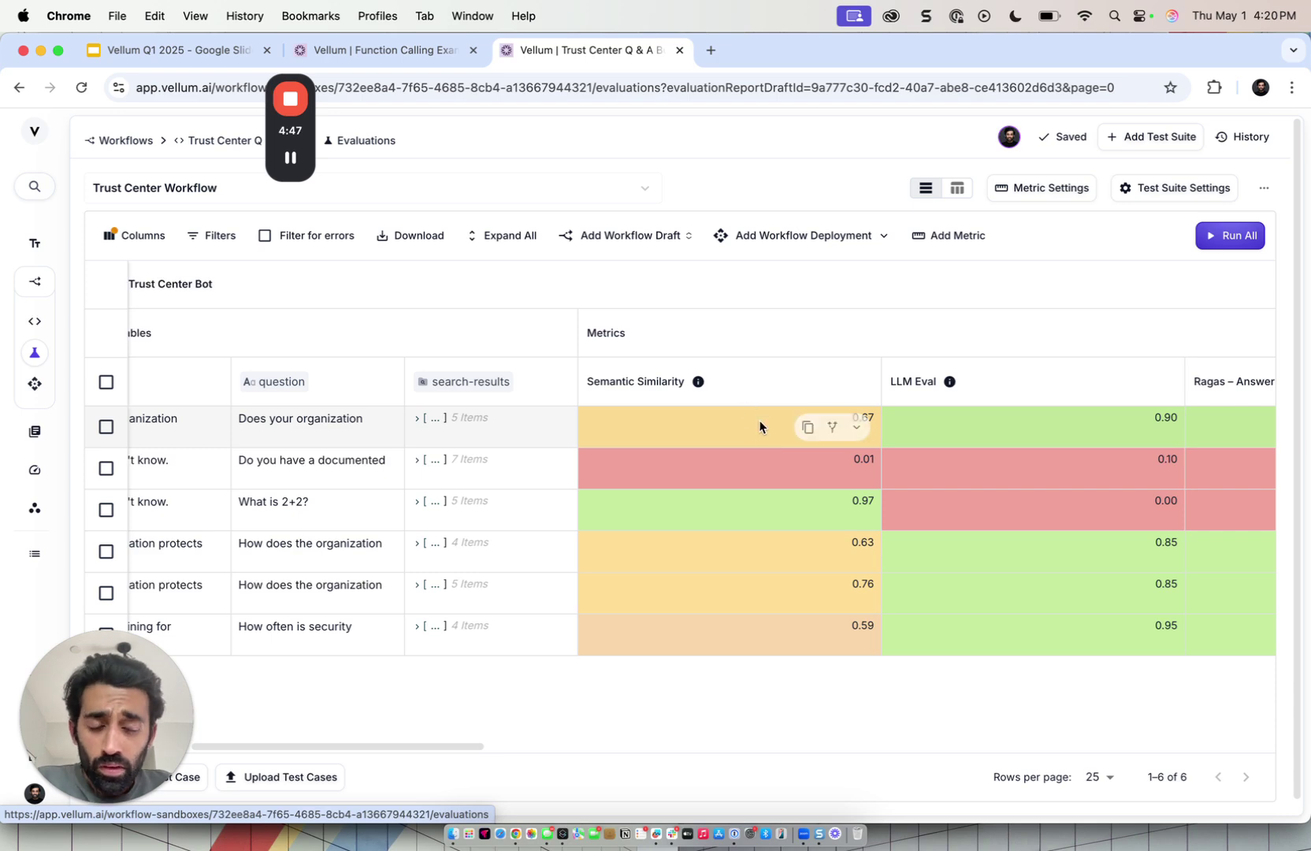
scroll(672, 475, "left", 5)
scroll(634, 471, "right", 8)
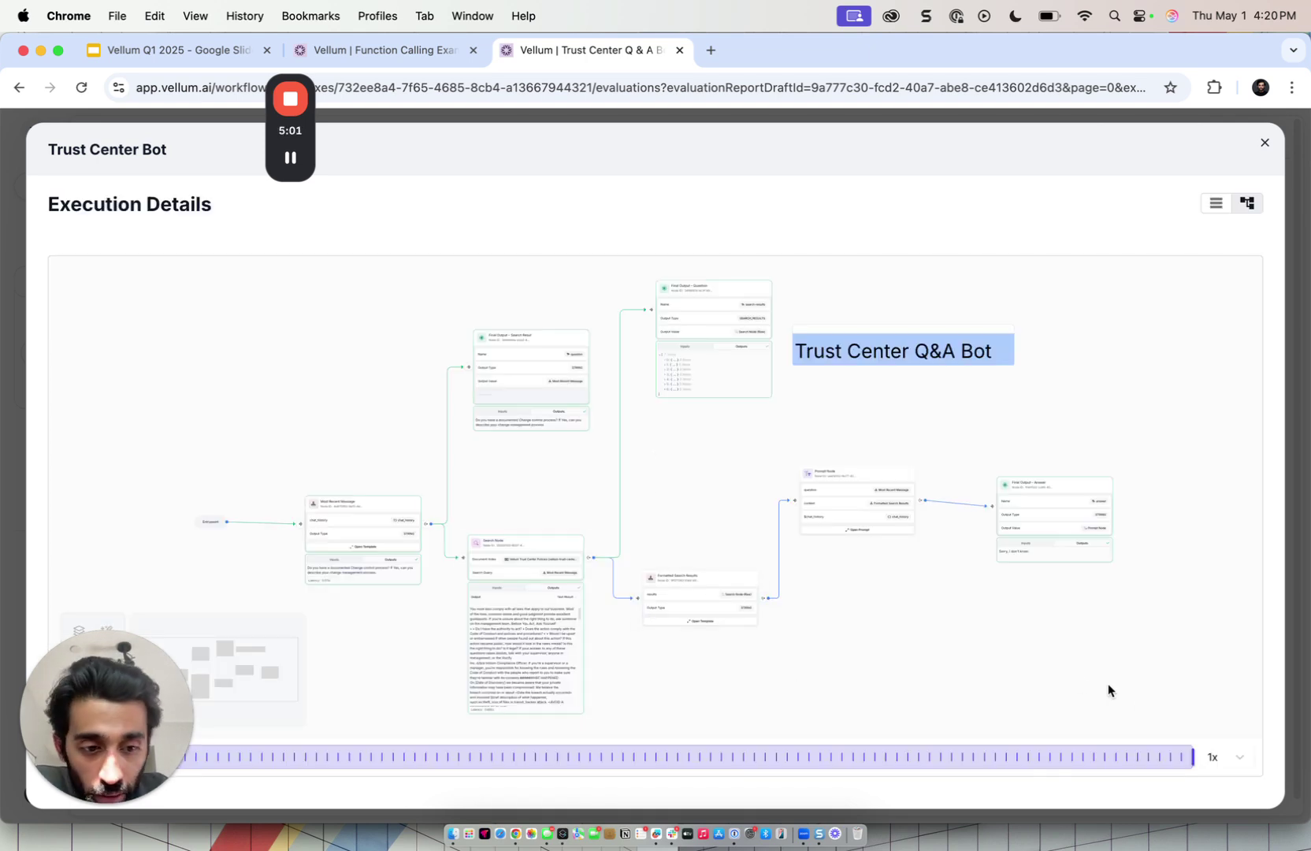
Rewind the execution replay to the beginning and close the execution details
left_click_drag(1191, 757, 207, 756)
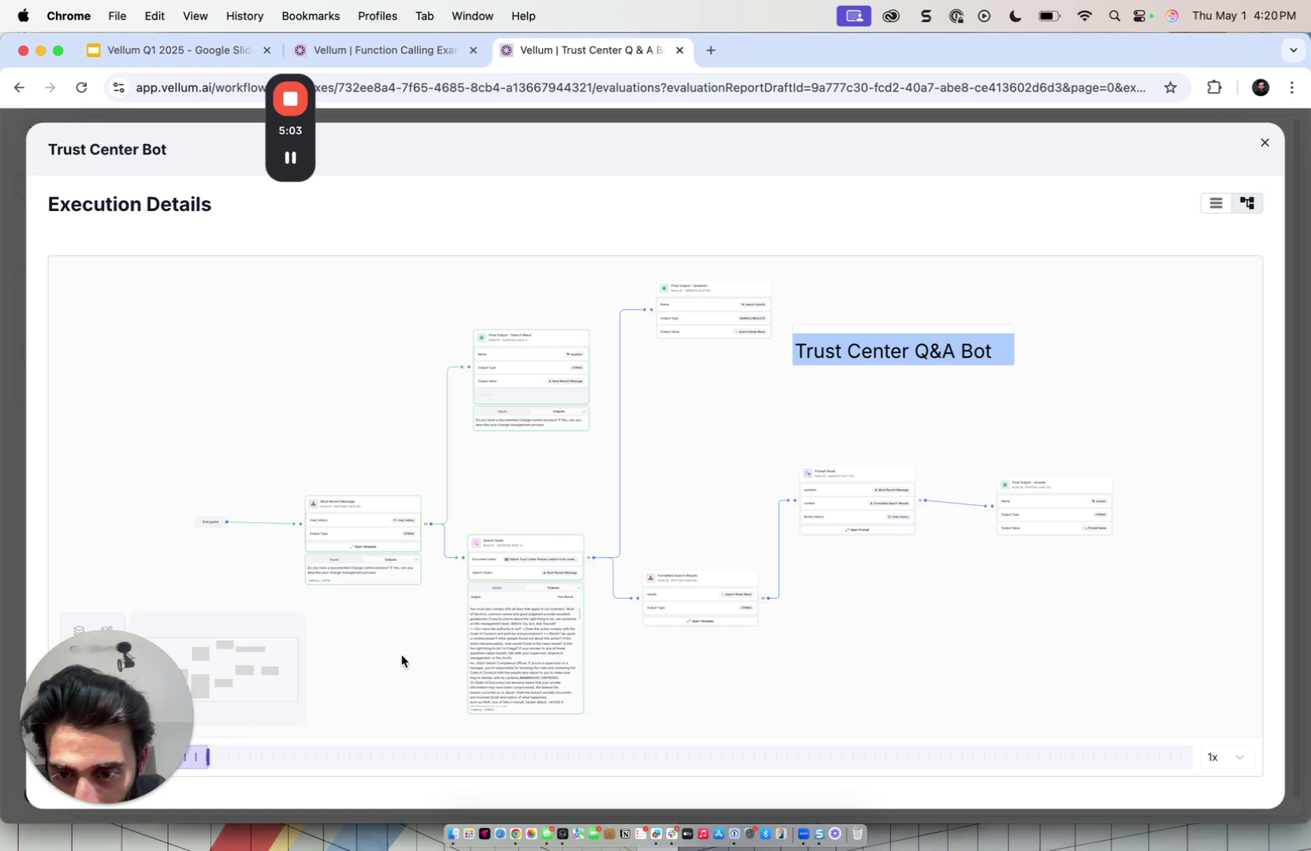
scroll(402, 653, "up", 3)
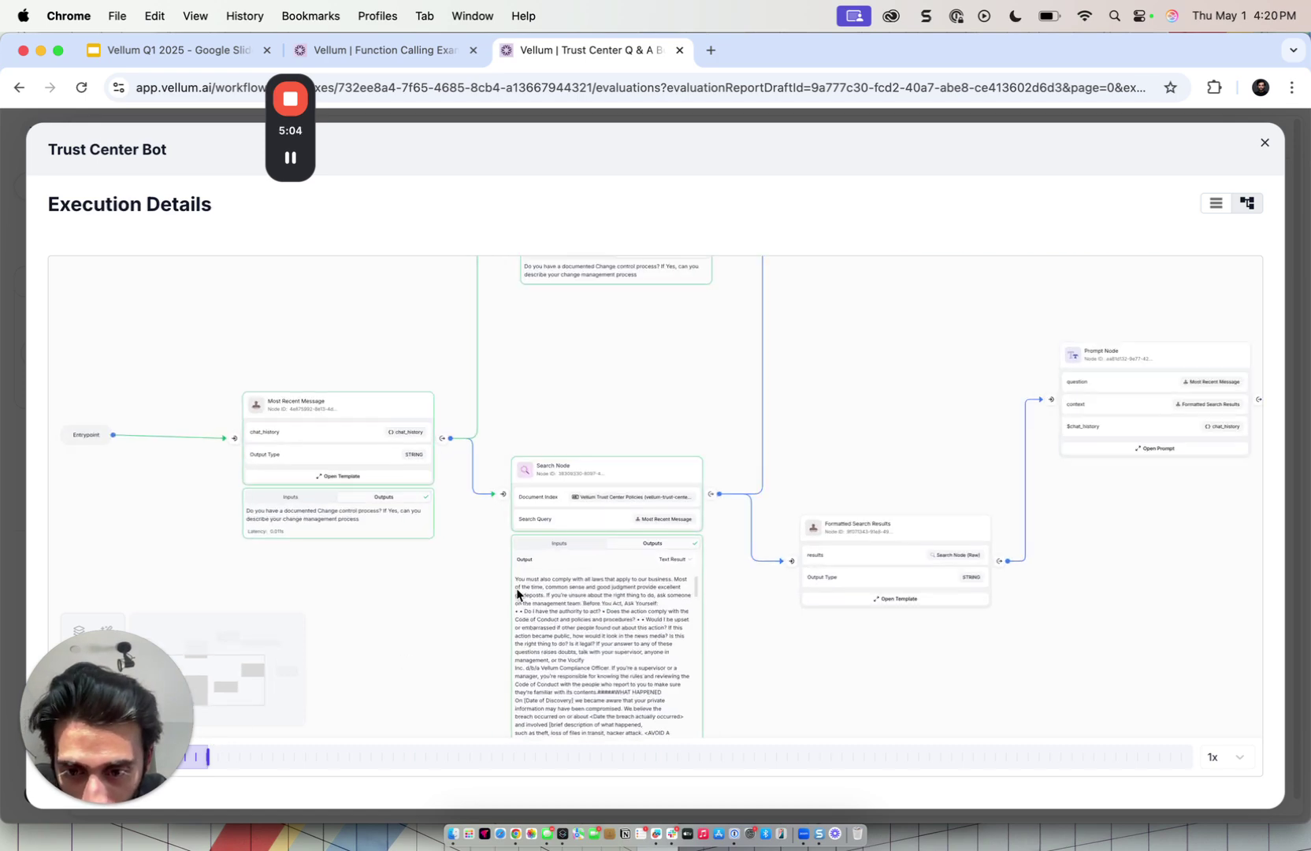
left_click(1265, 146)
Preview the Trust Center workflow as SDK code, then return to its evaluation metrics table
left_click(33, 327)
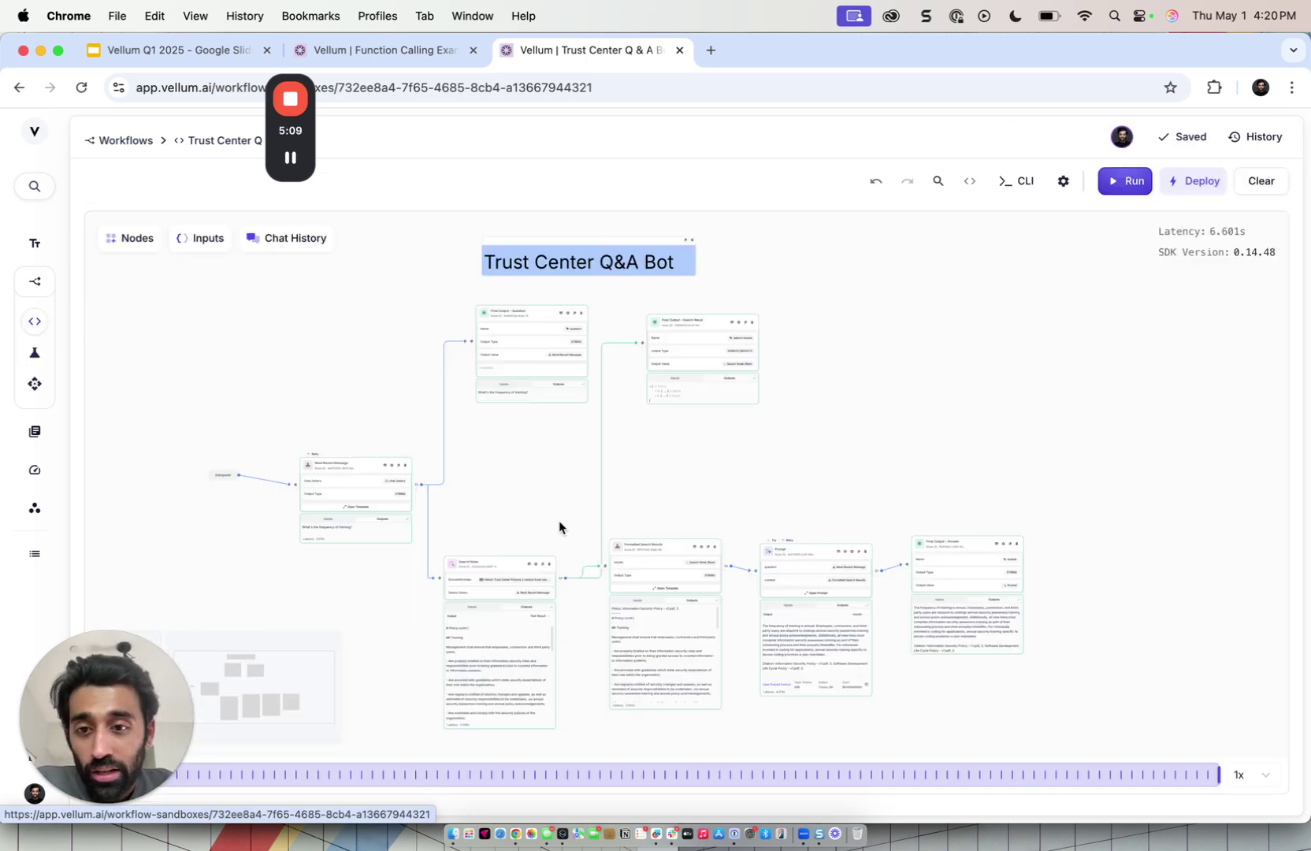
left_click(969, 181)
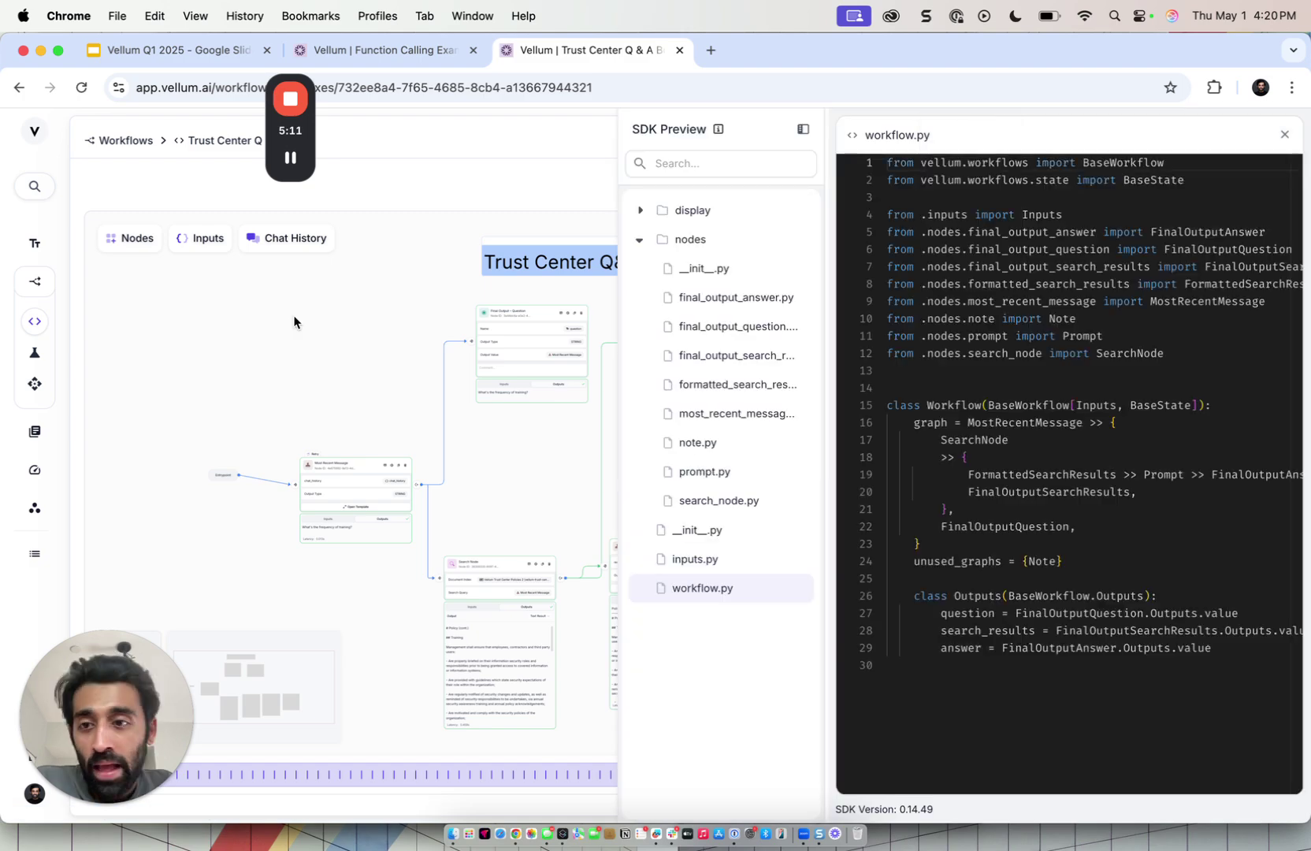
left_click(34, 353)
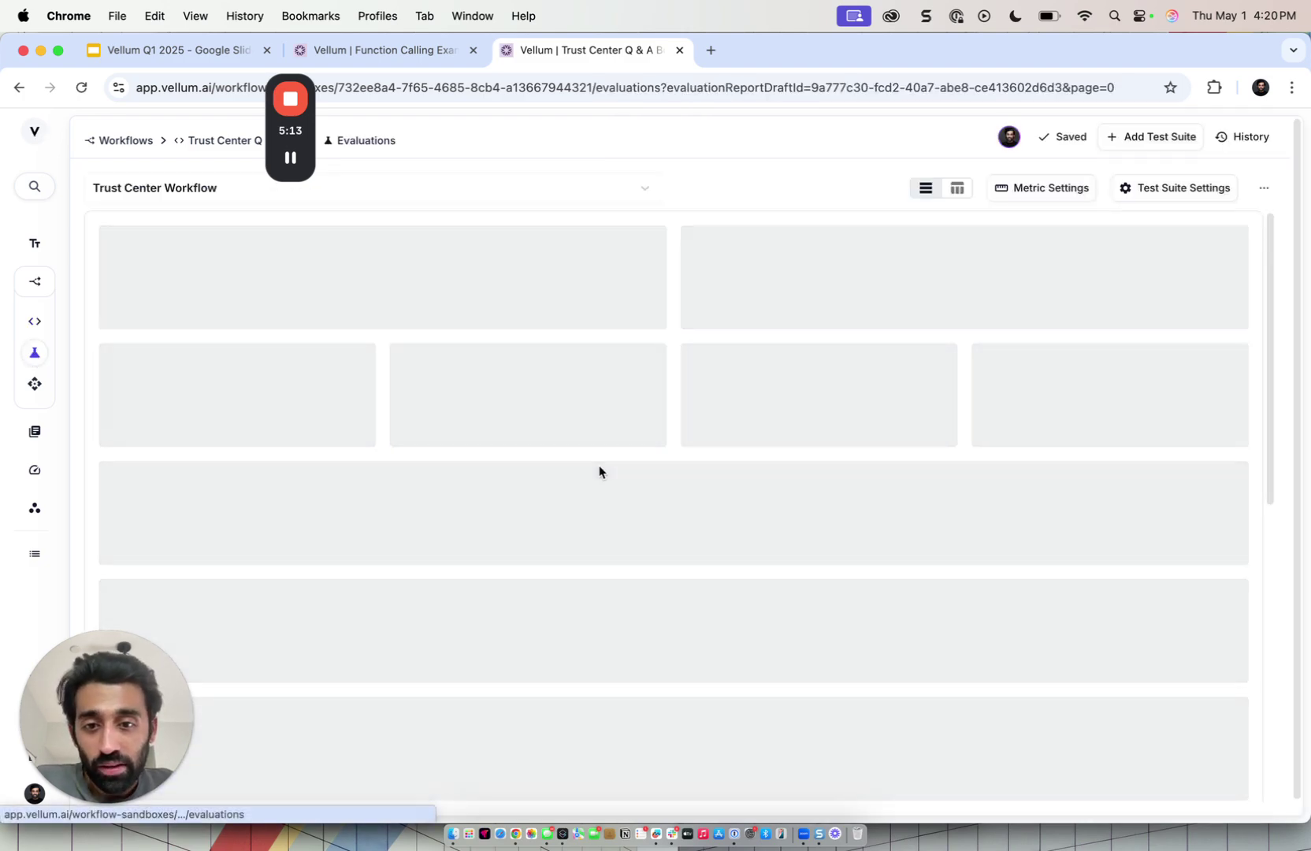
scroll(690, 477, "right", 10)
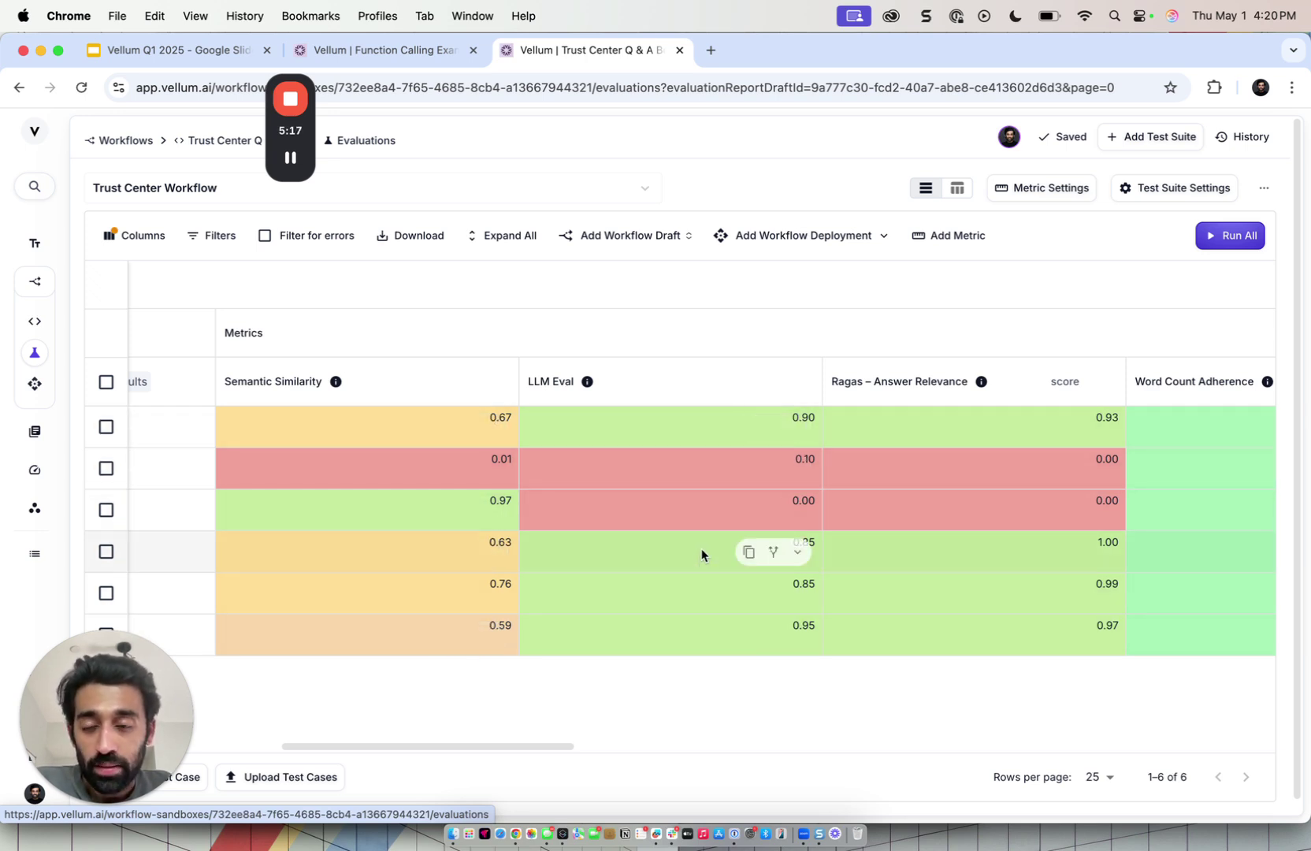
Show aggregates only and compare Semantic Similarity means: Trust Center Bot 0.61 versus Q & A Bot 0.56
left_click(958, 190)
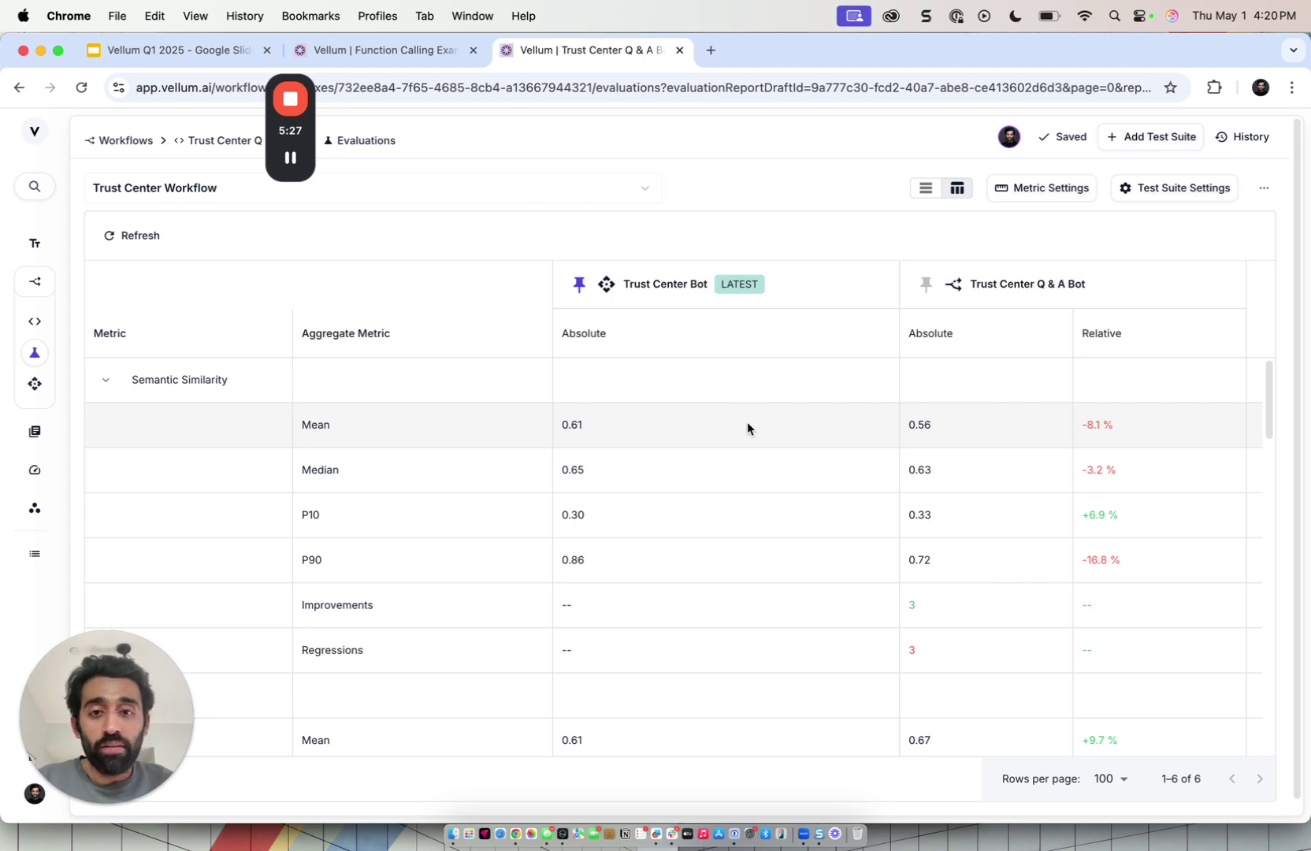
scroll(378, 405, "down", 3)
scroll(363, 386, "up", 3)
scroll(339, 472, "down", 3)
scroll(352, 528, "down", 3)
scroll(787, 472, "up", 5)
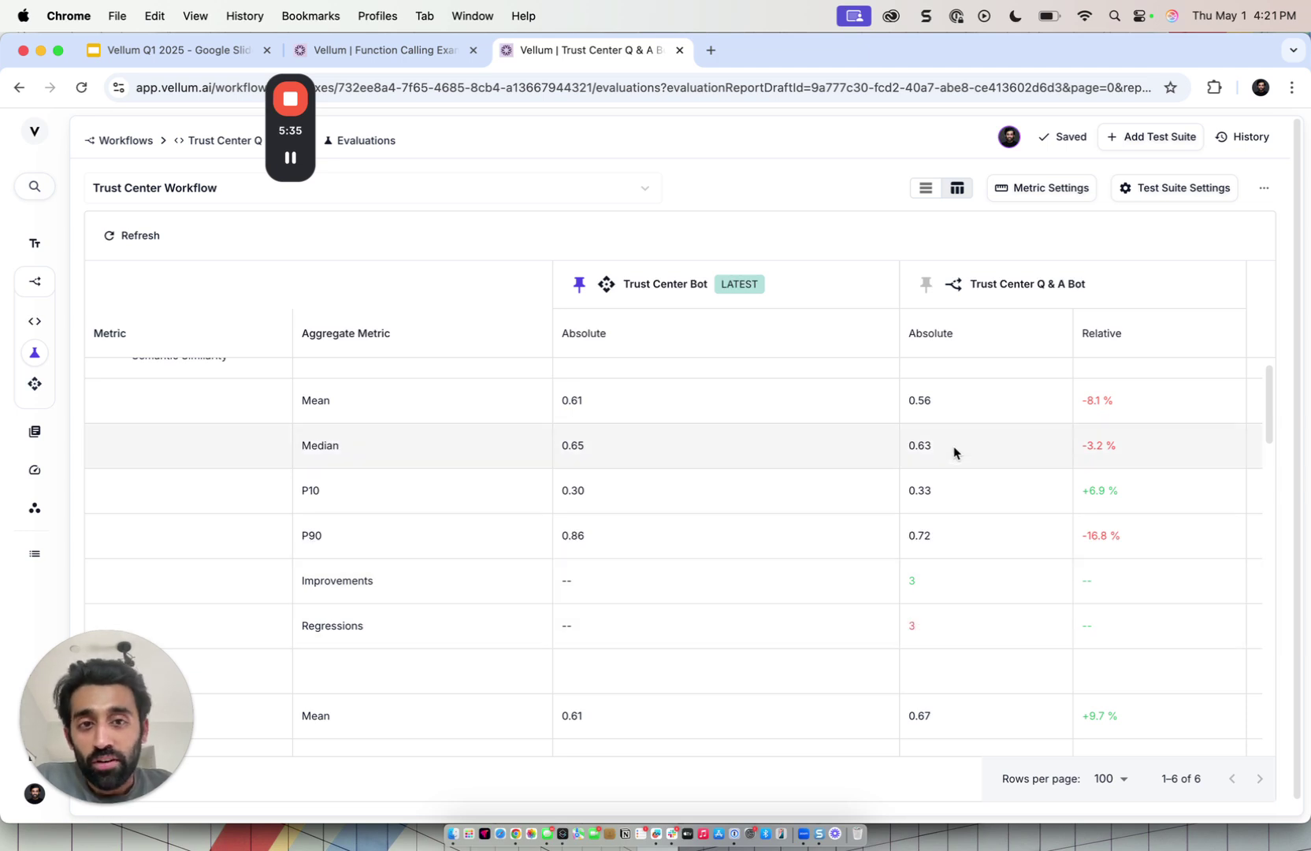
Return to the workflow sandbox, glance at the feedback-loop slide deck, and come back
left_click(37, 322)
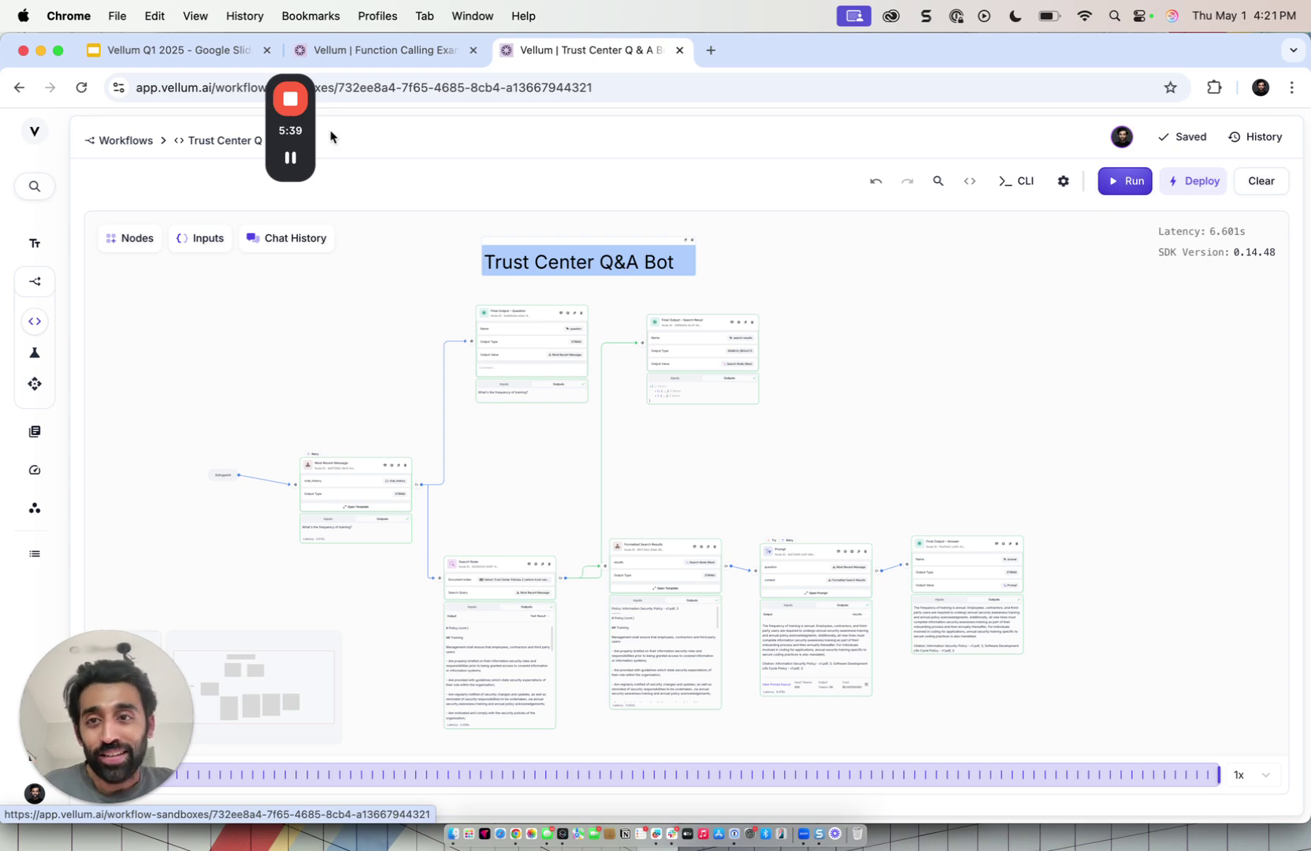
left_click(203, 53)
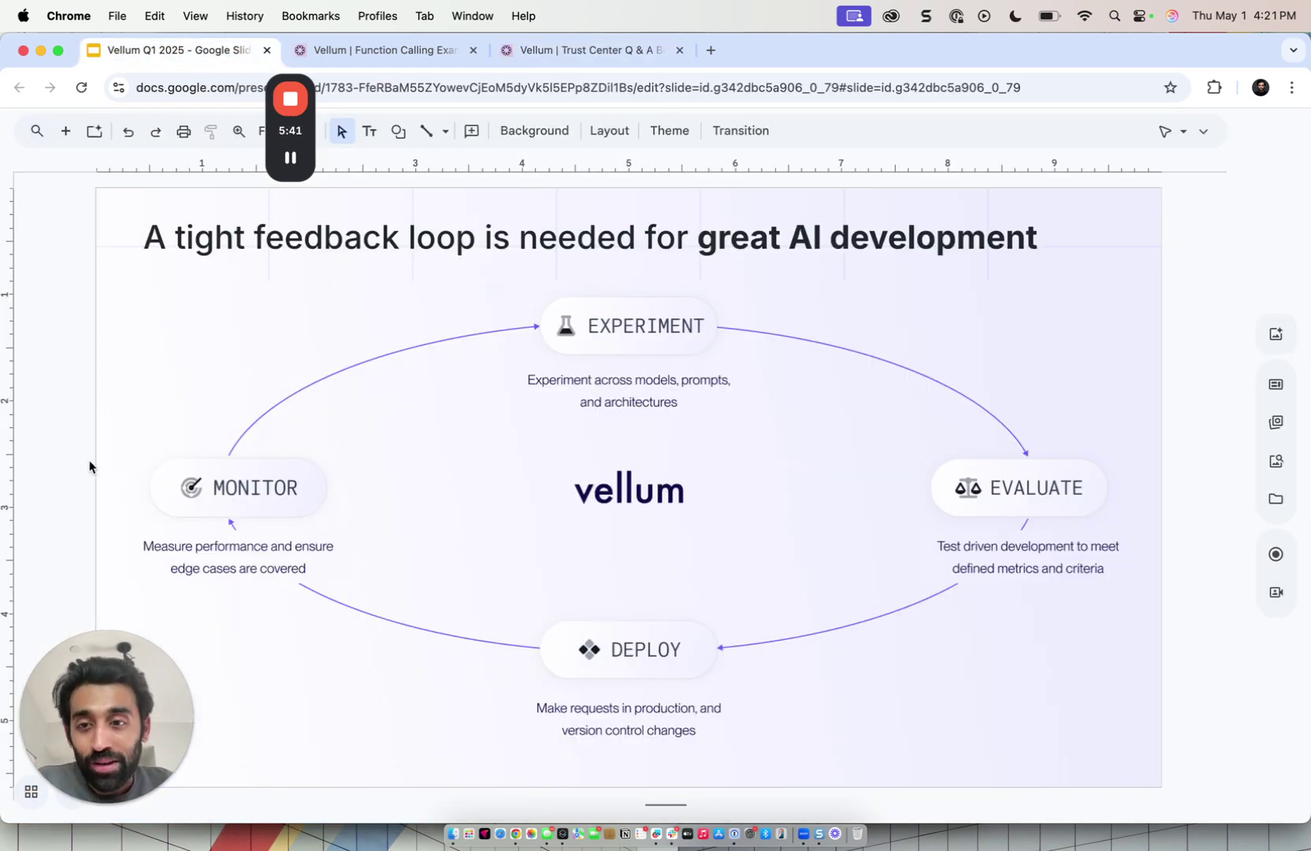
left_click(544, 50)
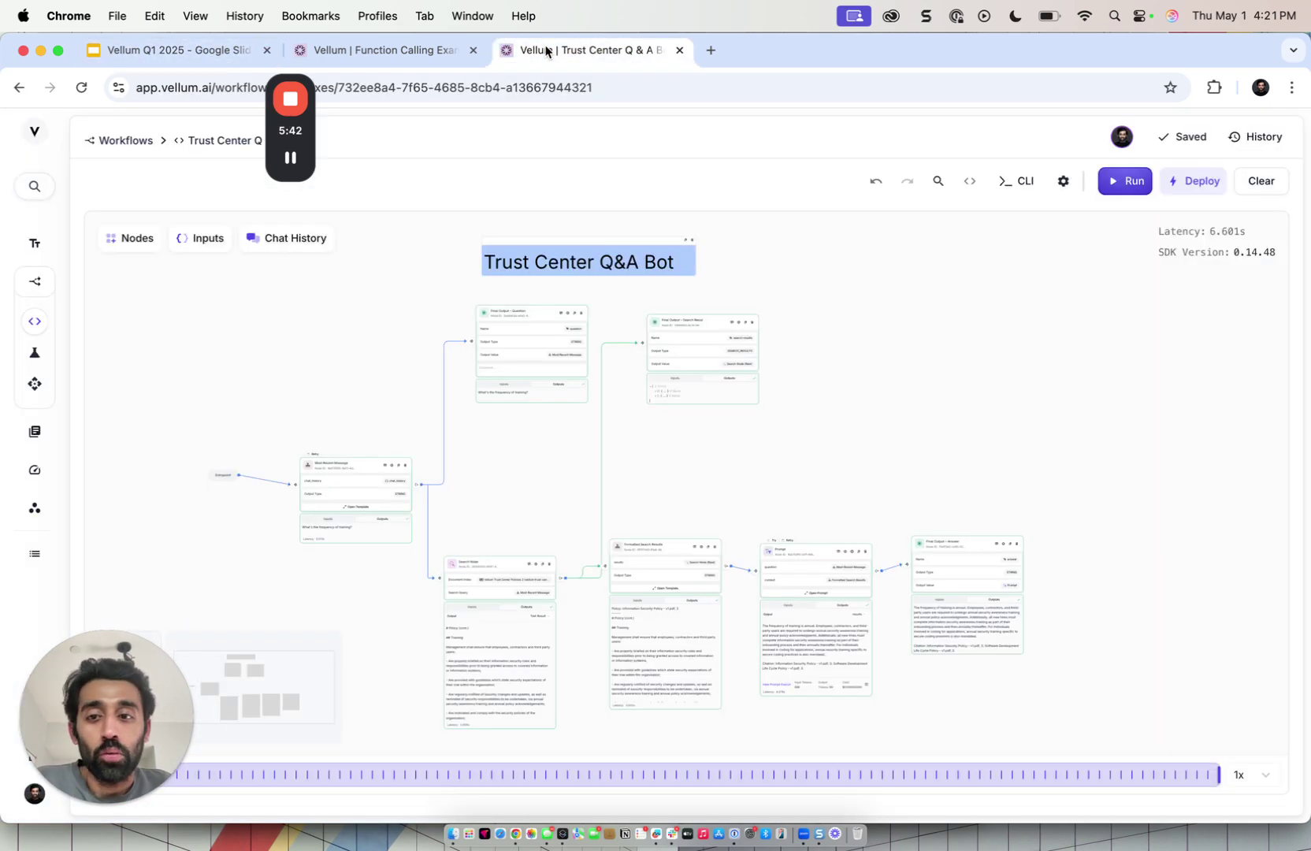
Open the trust-center-bot deployment overview and scroll through its Python execution snippet
left_click(35, 383)
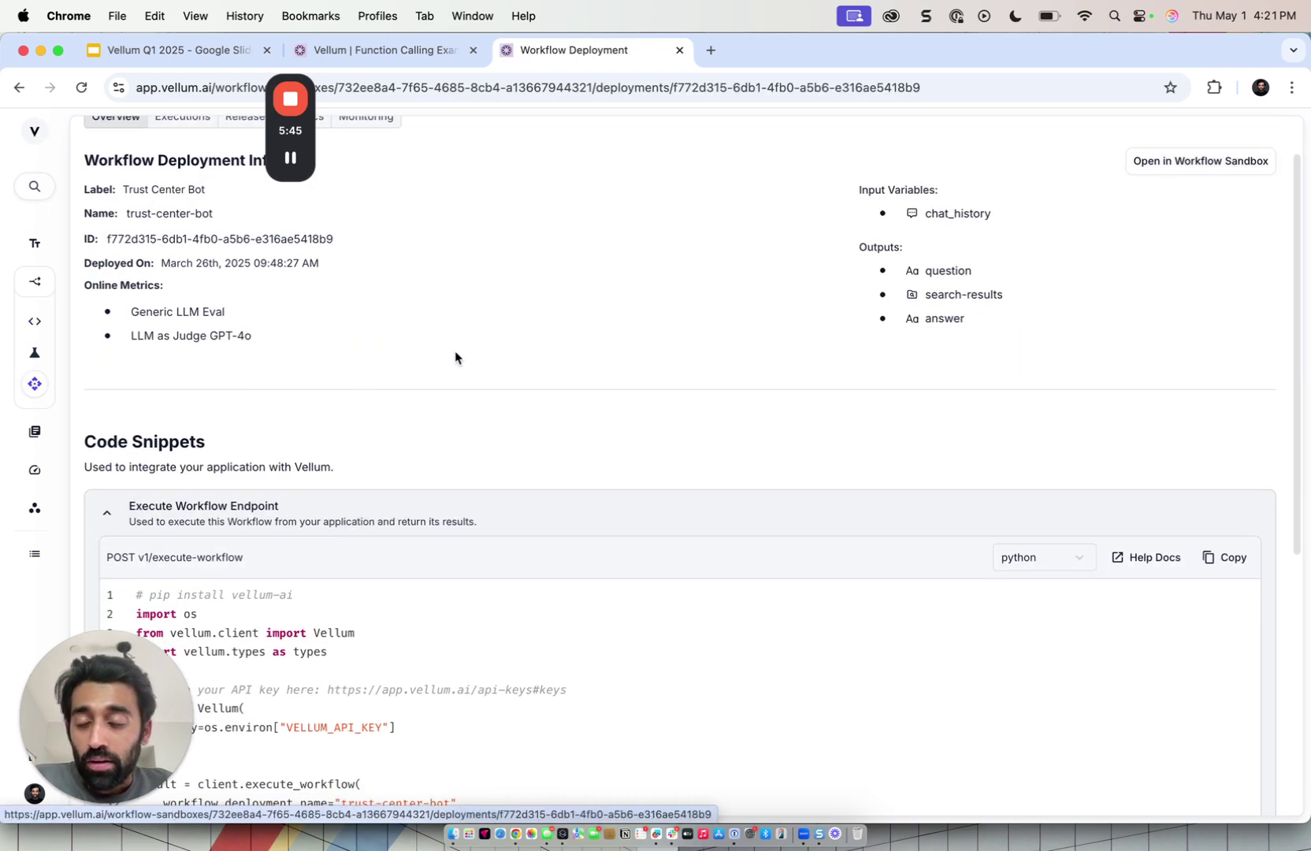
scroll(392, 409, "down", 2)
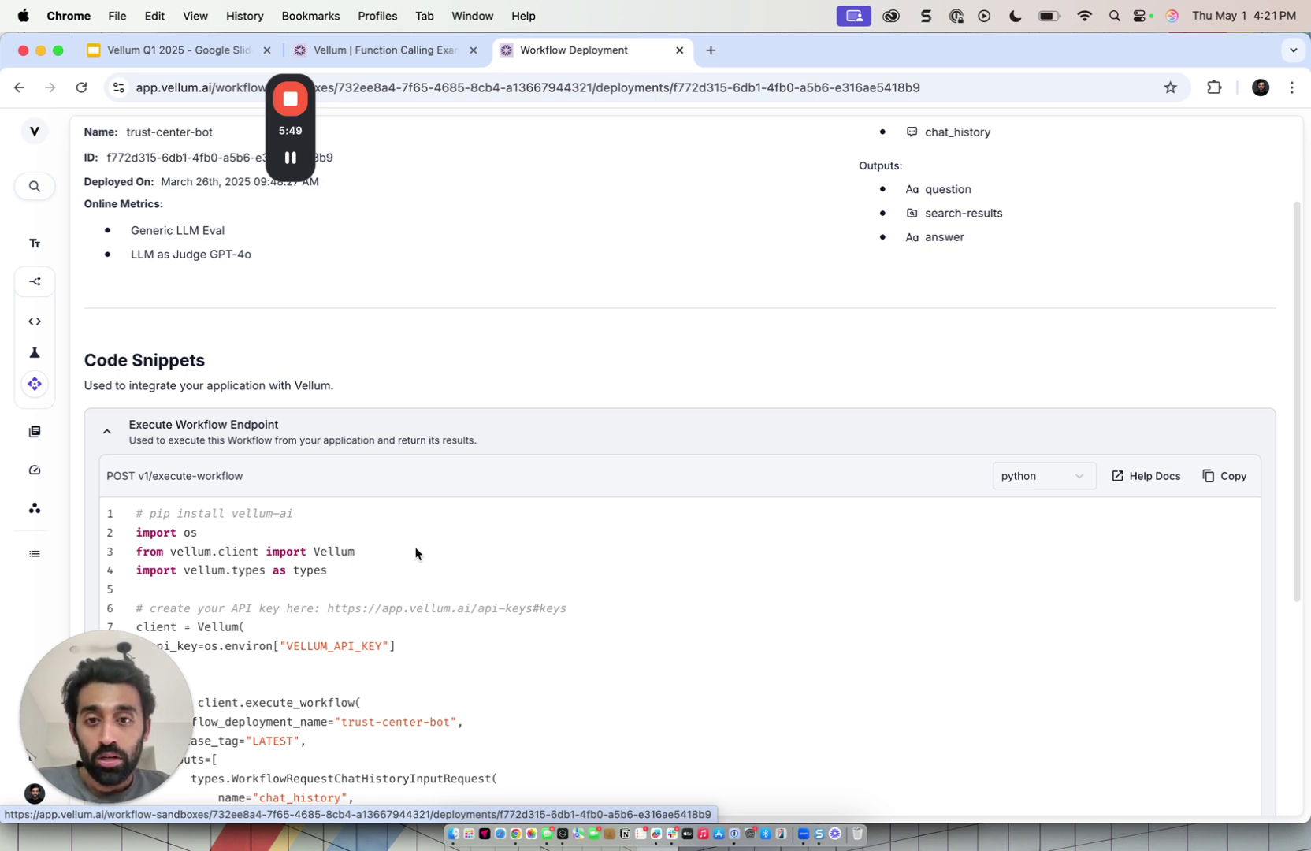
scroll(415, 553, "up", 2)
Preview the Trust Center Q&A Bot's SDK code, then show the CLI Push command for new versions
left_click(34, 320)
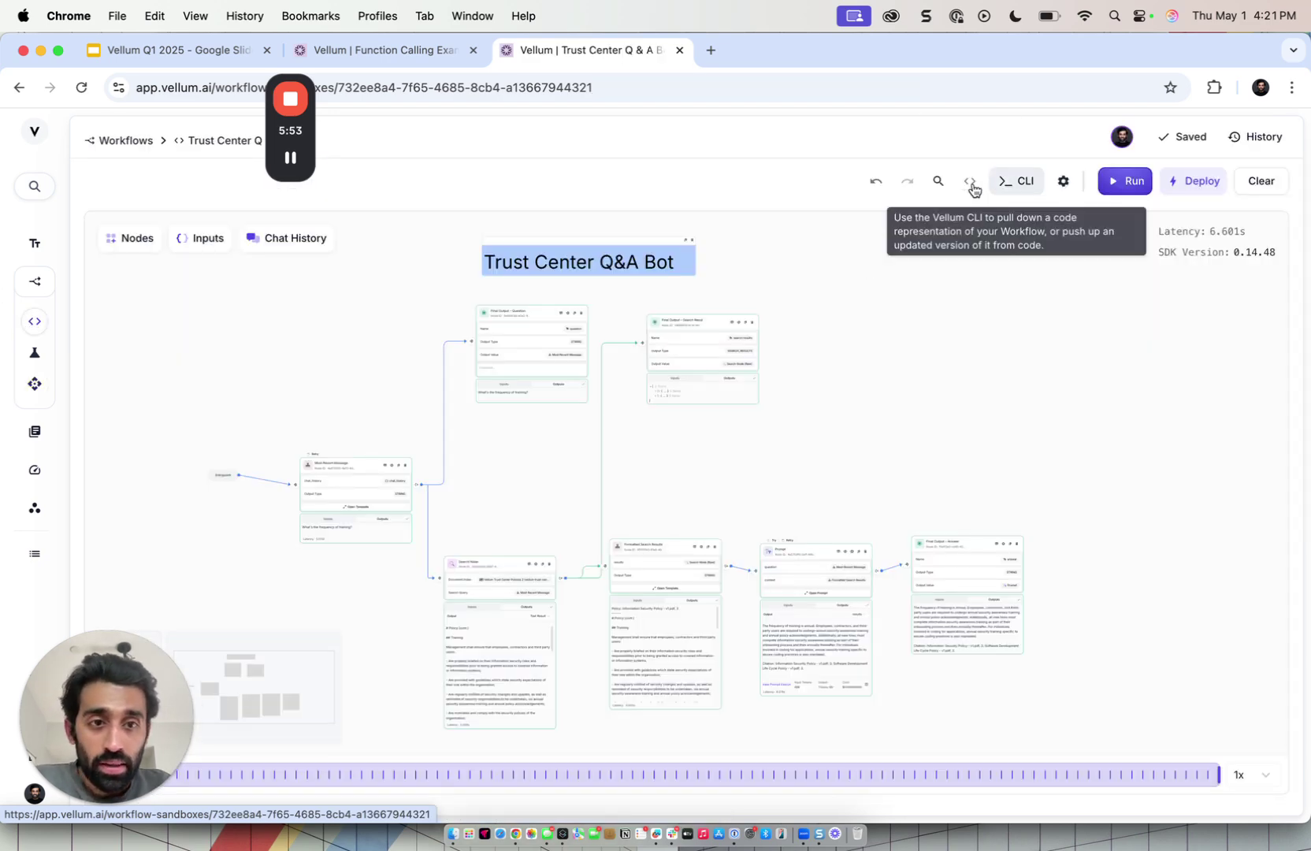
left_click(969, 181)
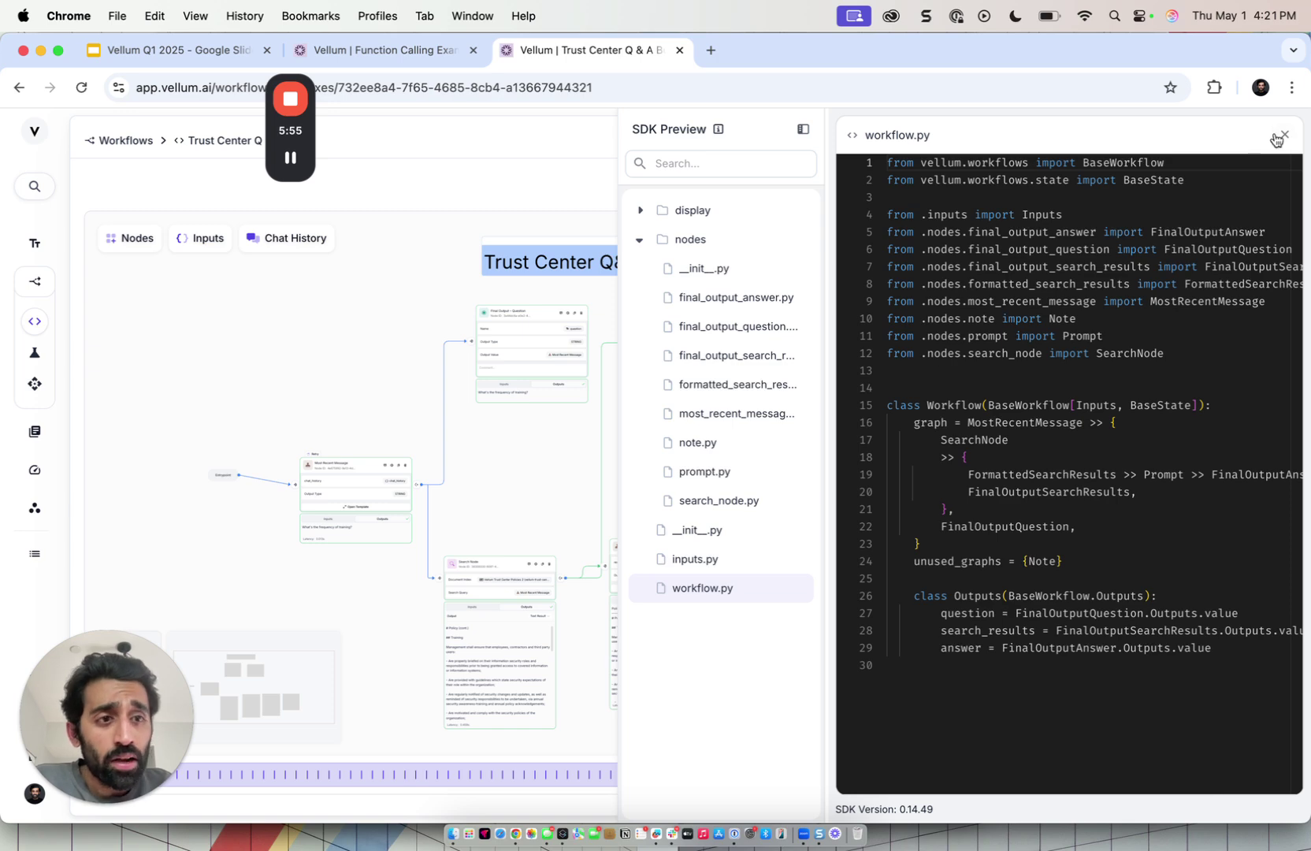
left_click(1283, 135)
left_click(1027, 189)
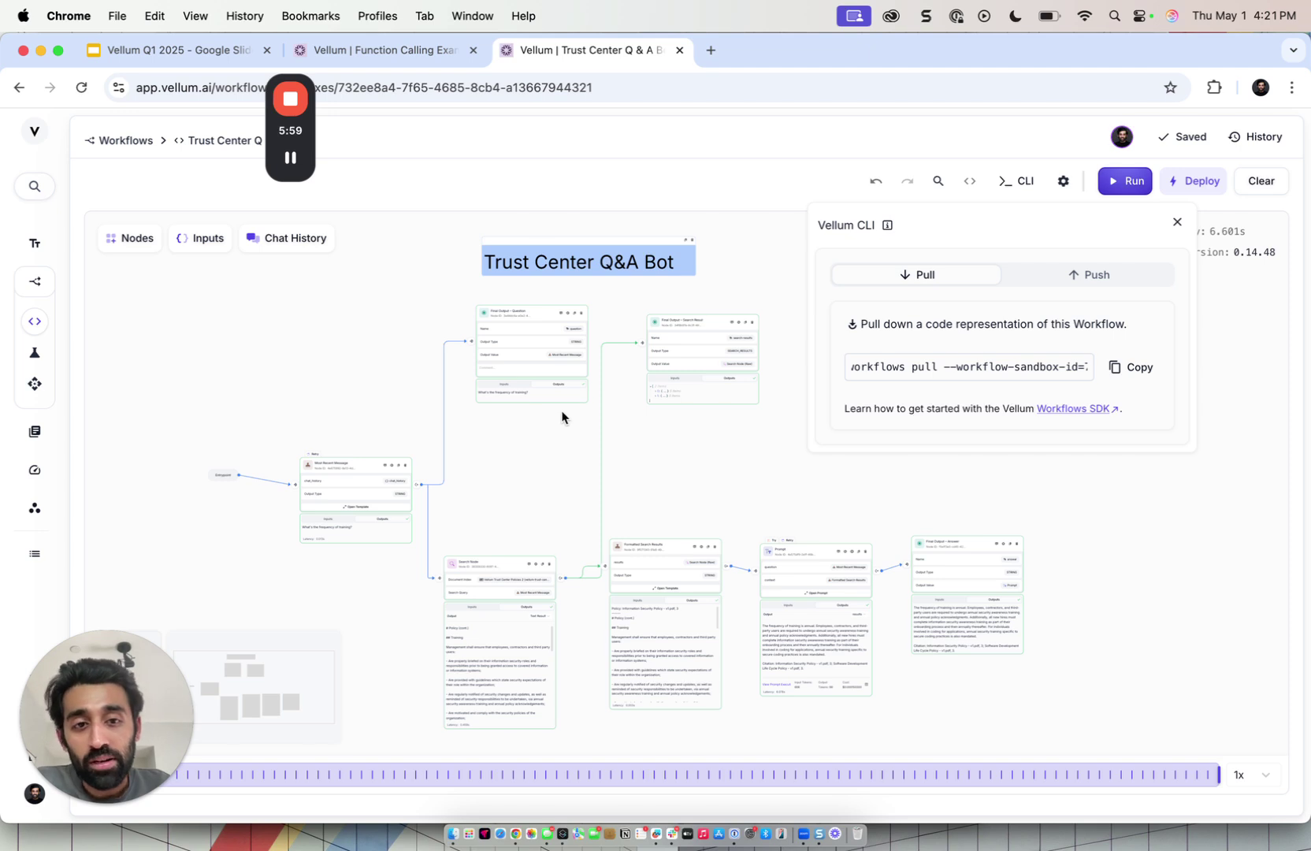
left_click(1031, 276)
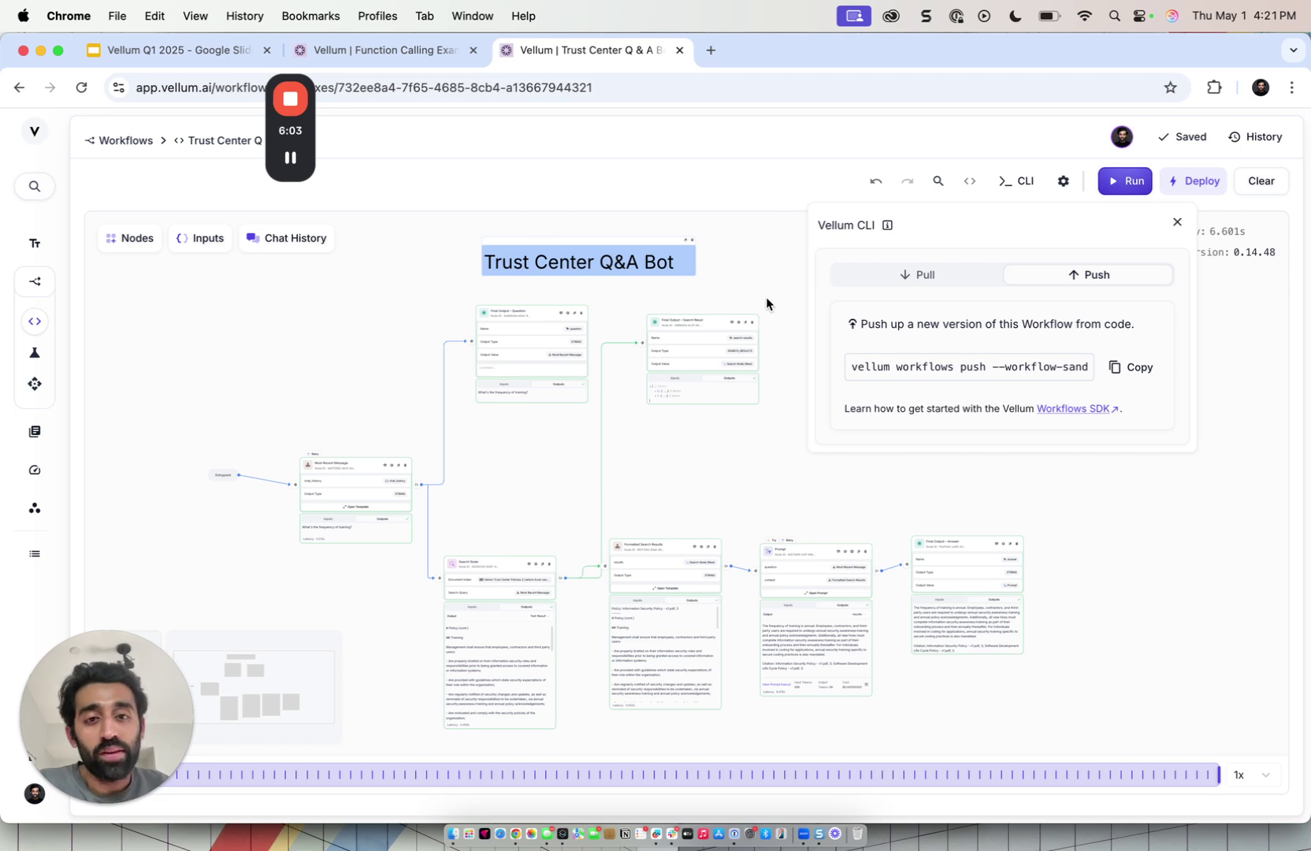
Close the CLI panel and open the April 21st execution from trust-center-bot's Executions list
left_click(1177, 223)
left_click(33, 384)
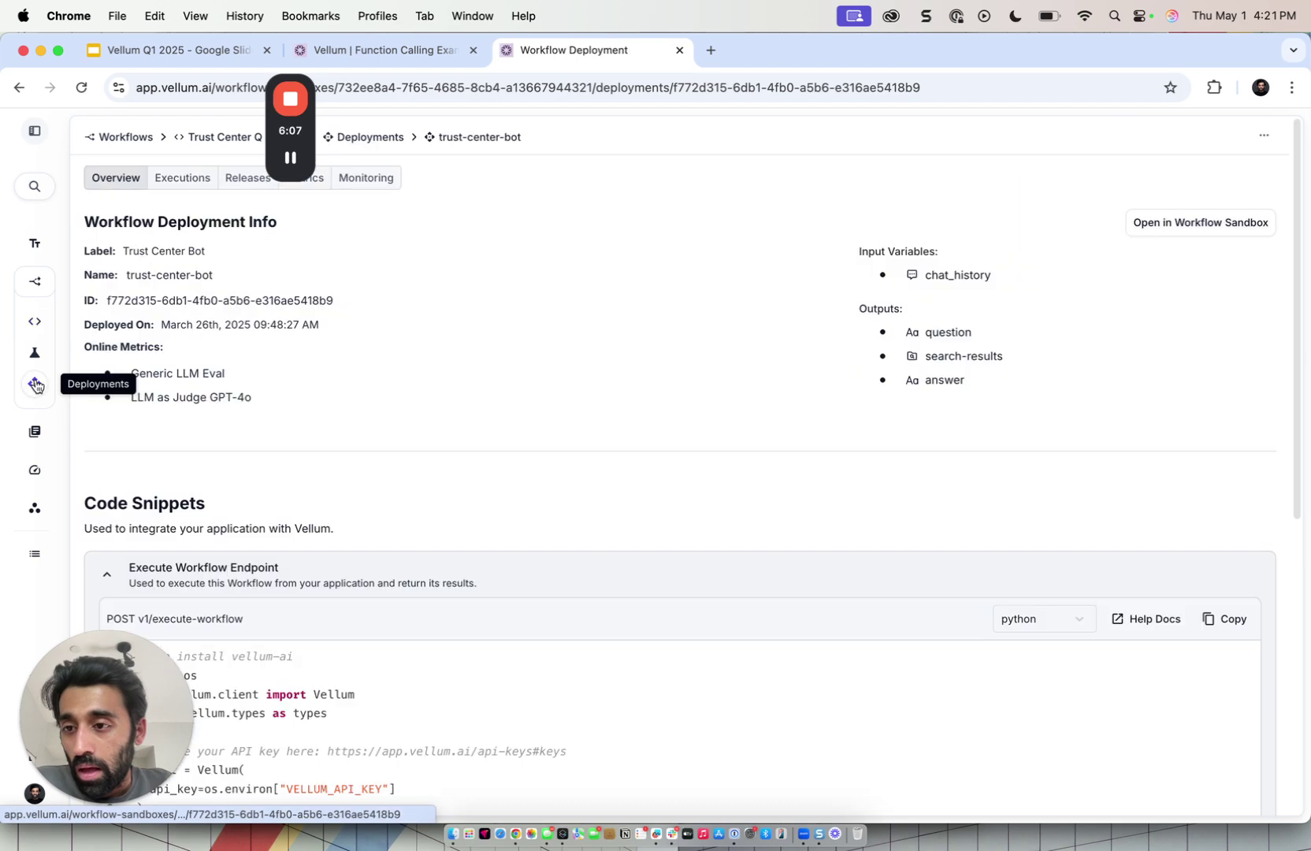
left_click(185, 181)
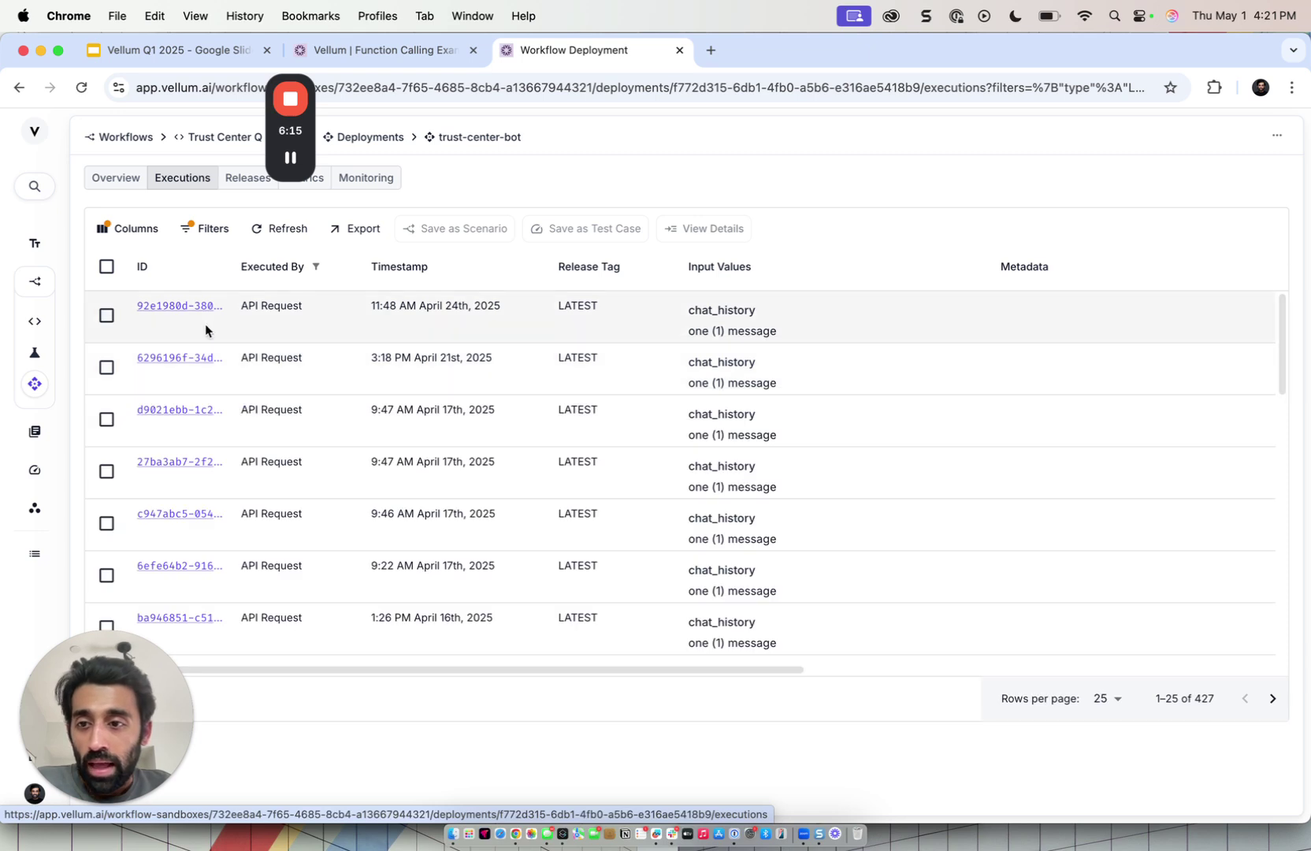
scroll(204, 329, "down", 5)
scroll(205, 324, "right", 10)
scroll(801, 377, "up", 5)
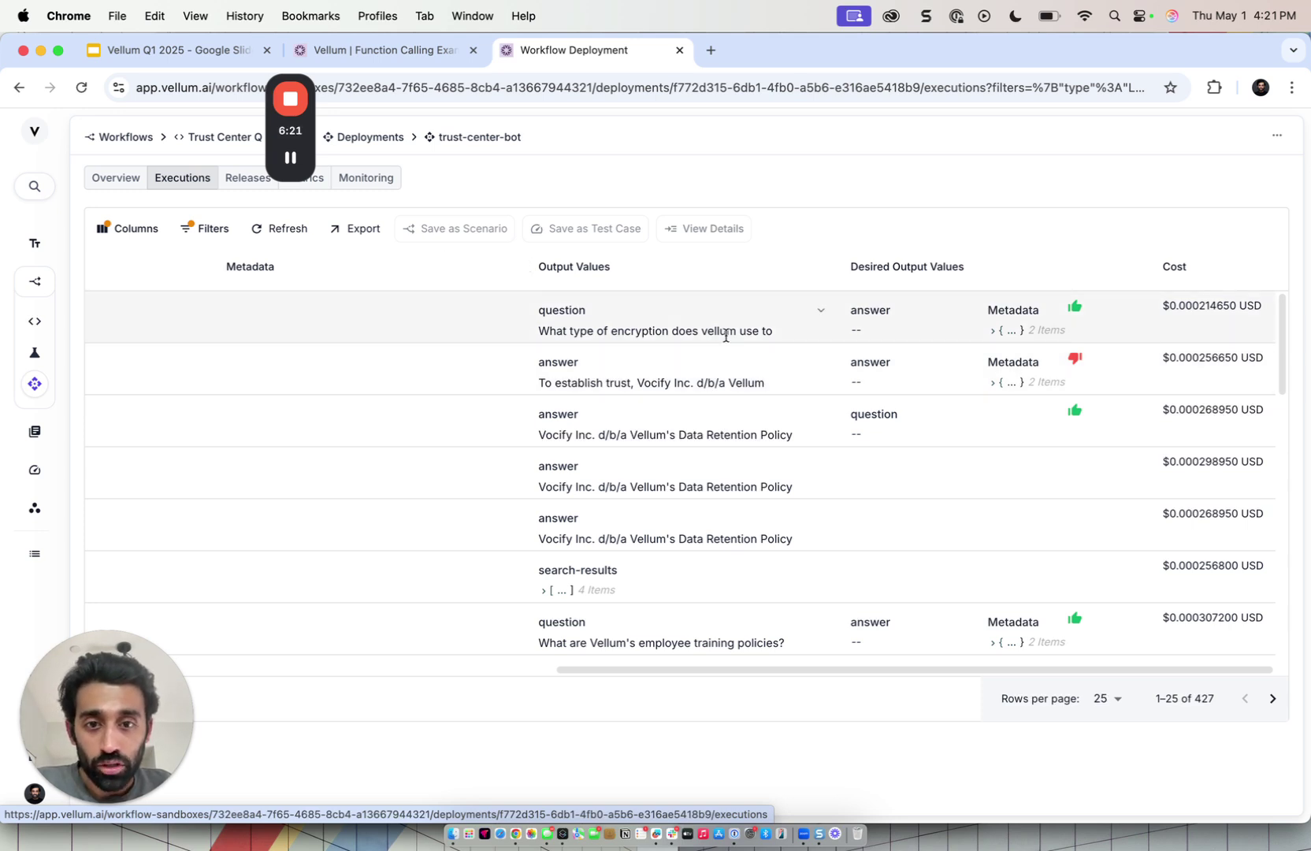
scroll(725, 334, "left", 10)
left_click(173, 361)
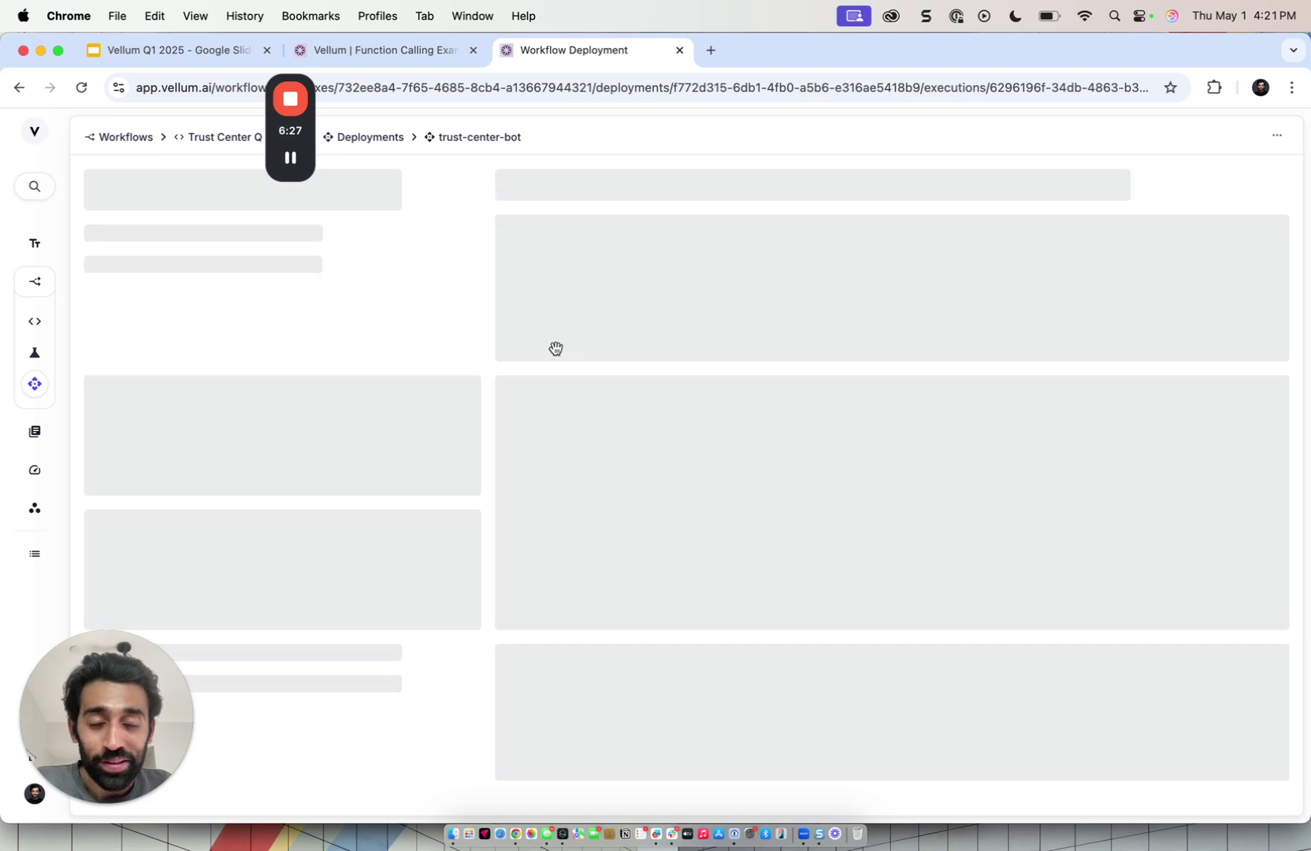
Move the execution replay back to an earlier step to review the search, prompt and output nodes
scroll(1135, 696, "down", 2)
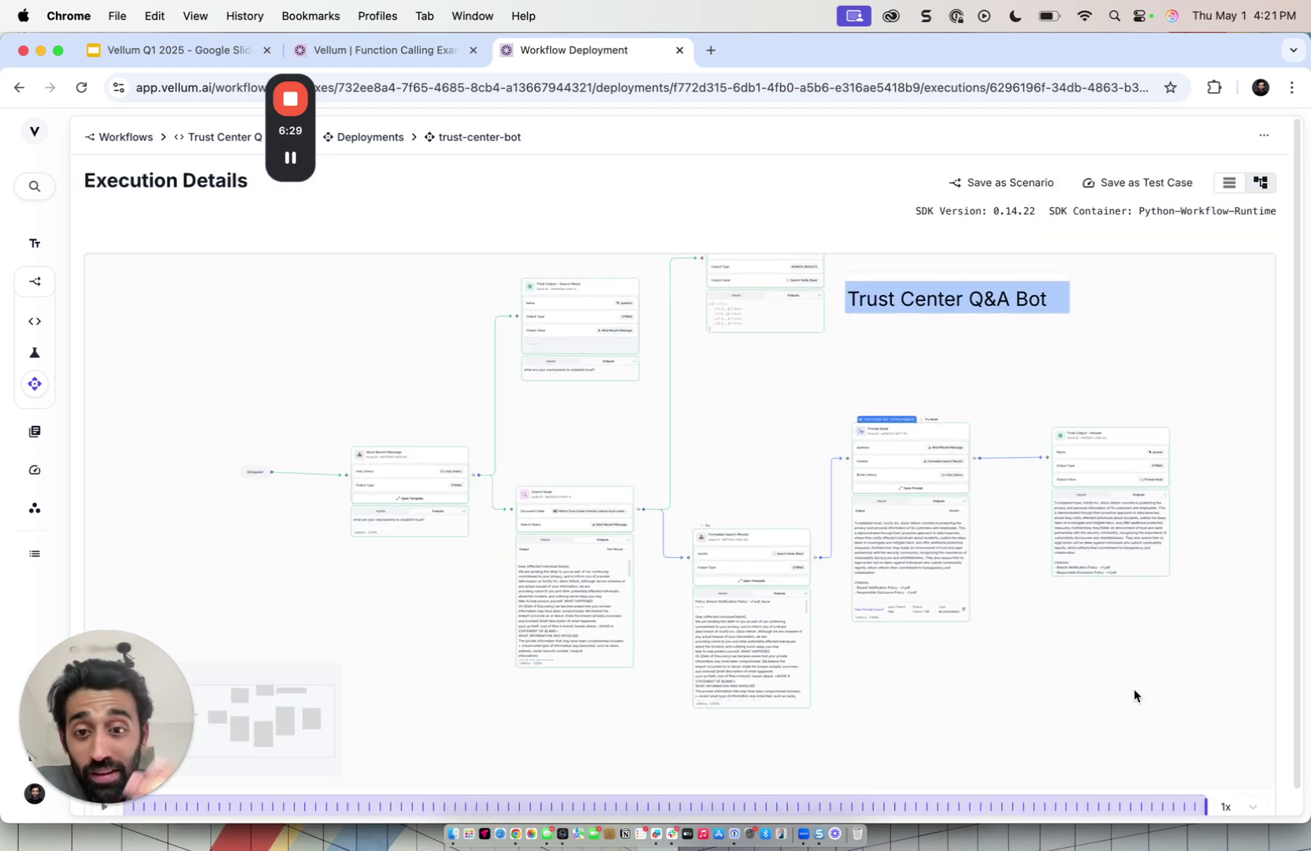
scroll(961, 659, "up", 3)
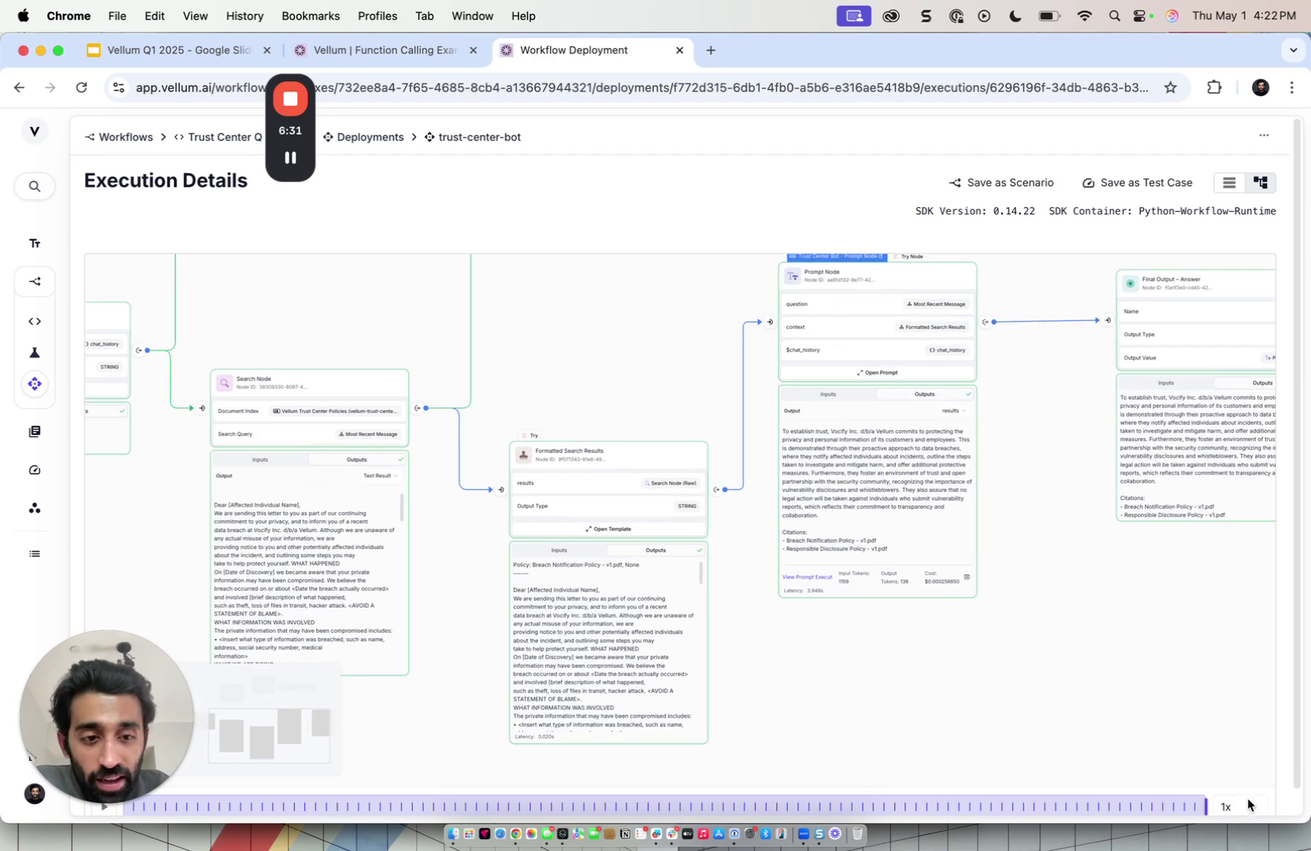
left_click_drag(1206, 804, 984, 825)
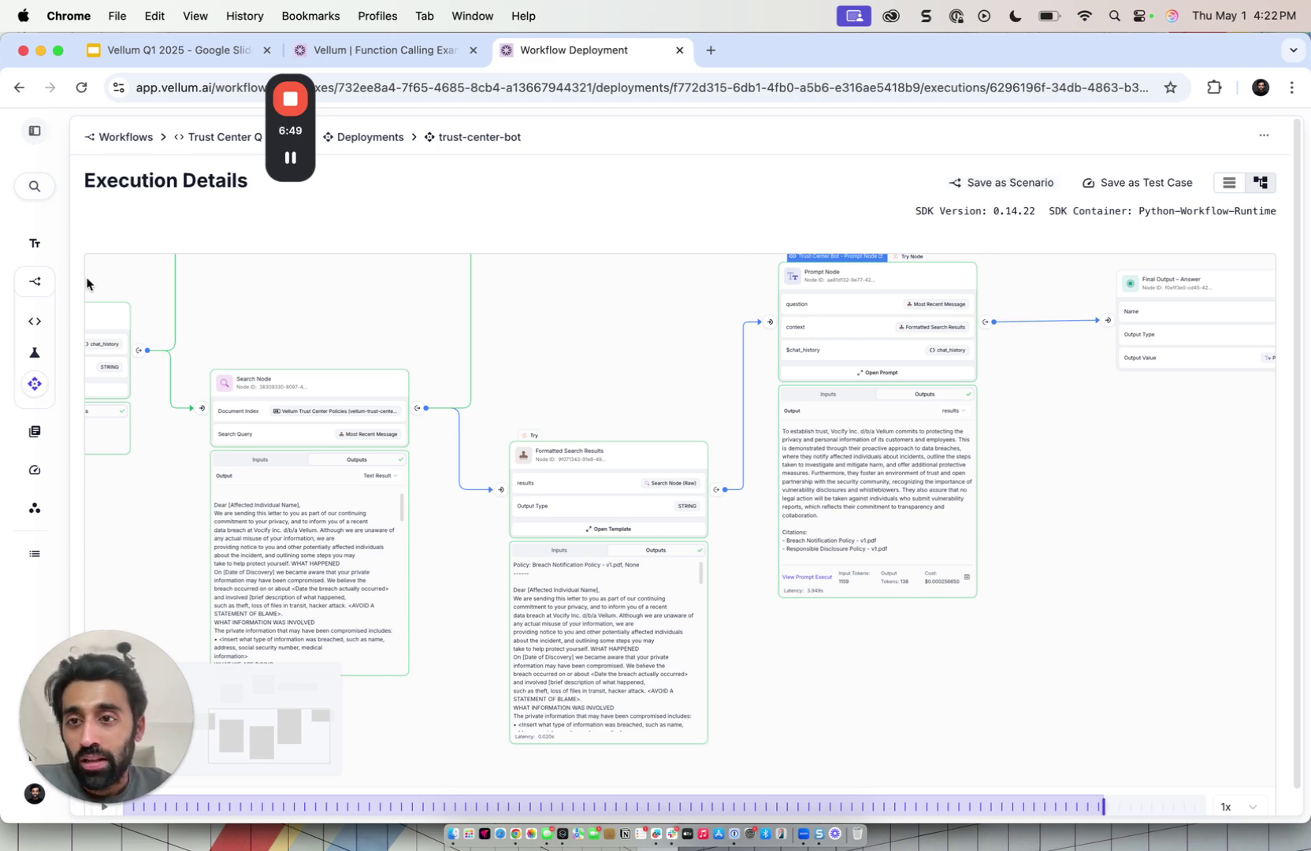
Glance at the feedback-loop slide, then go to the trust-center-bot deployment overview
left_click(169, 51)
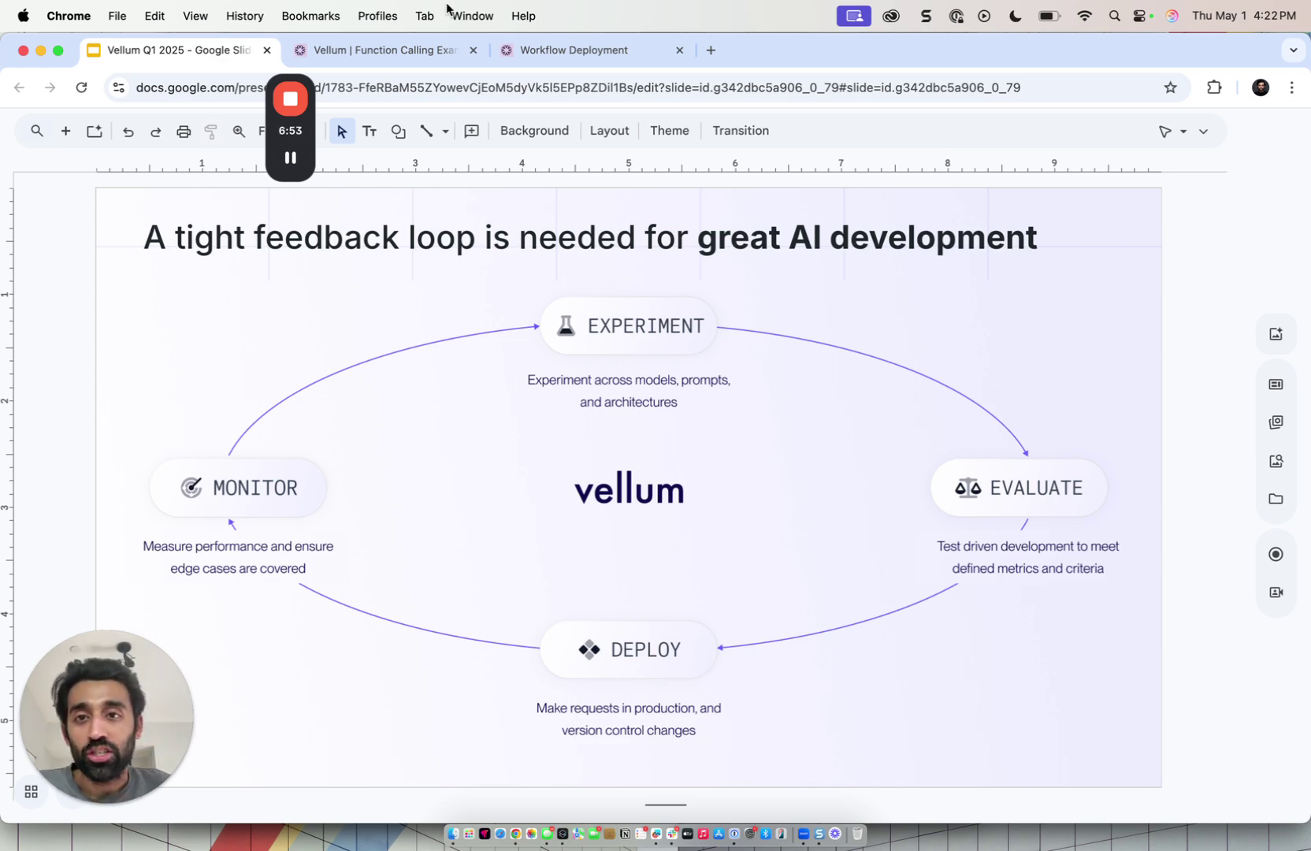
left_click(565, 60)
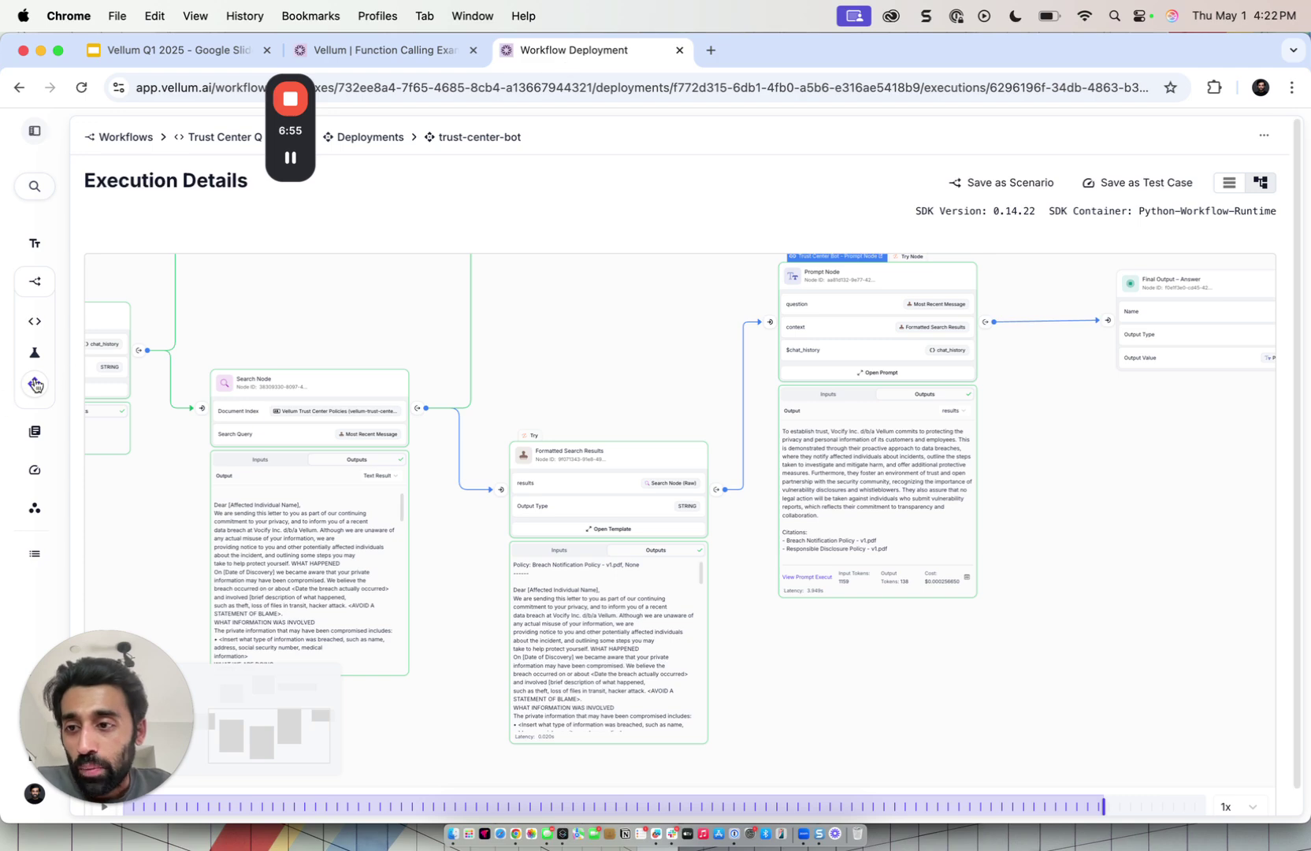
left_click(479, 137)
Review the deployment's monitoring charts and release history, then return to the feedback-loop slide
left_click(367, 178)
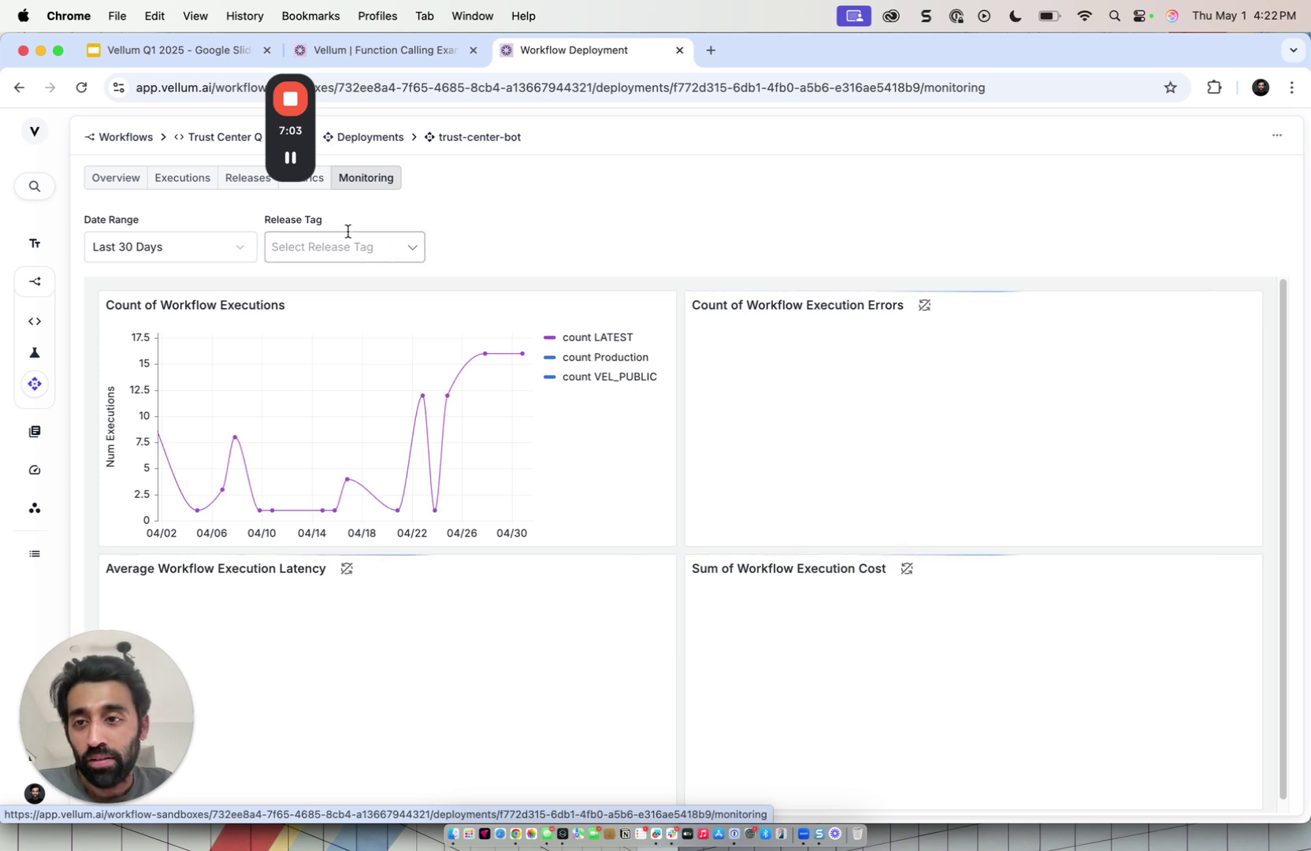
left_click(236, 187)
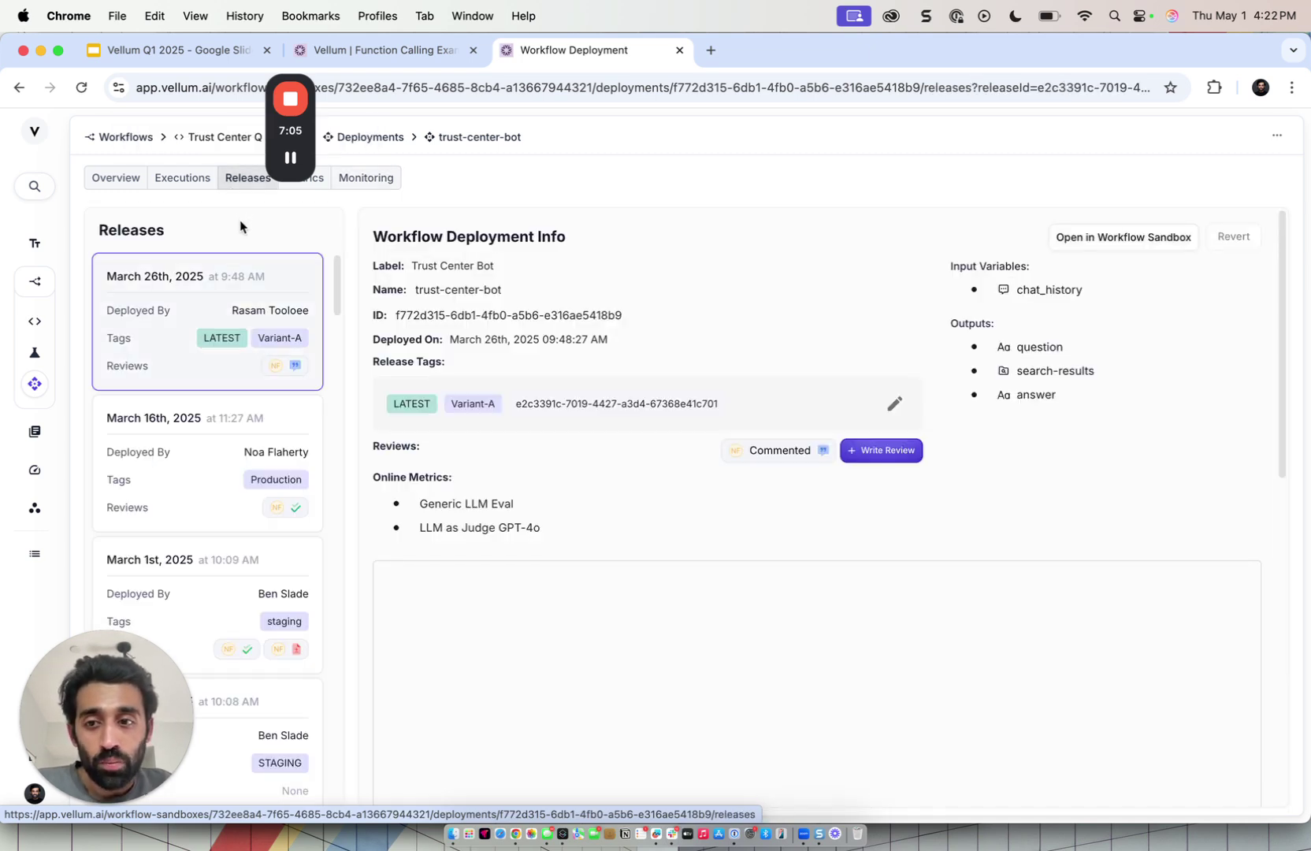
mouse_move(240, 339)
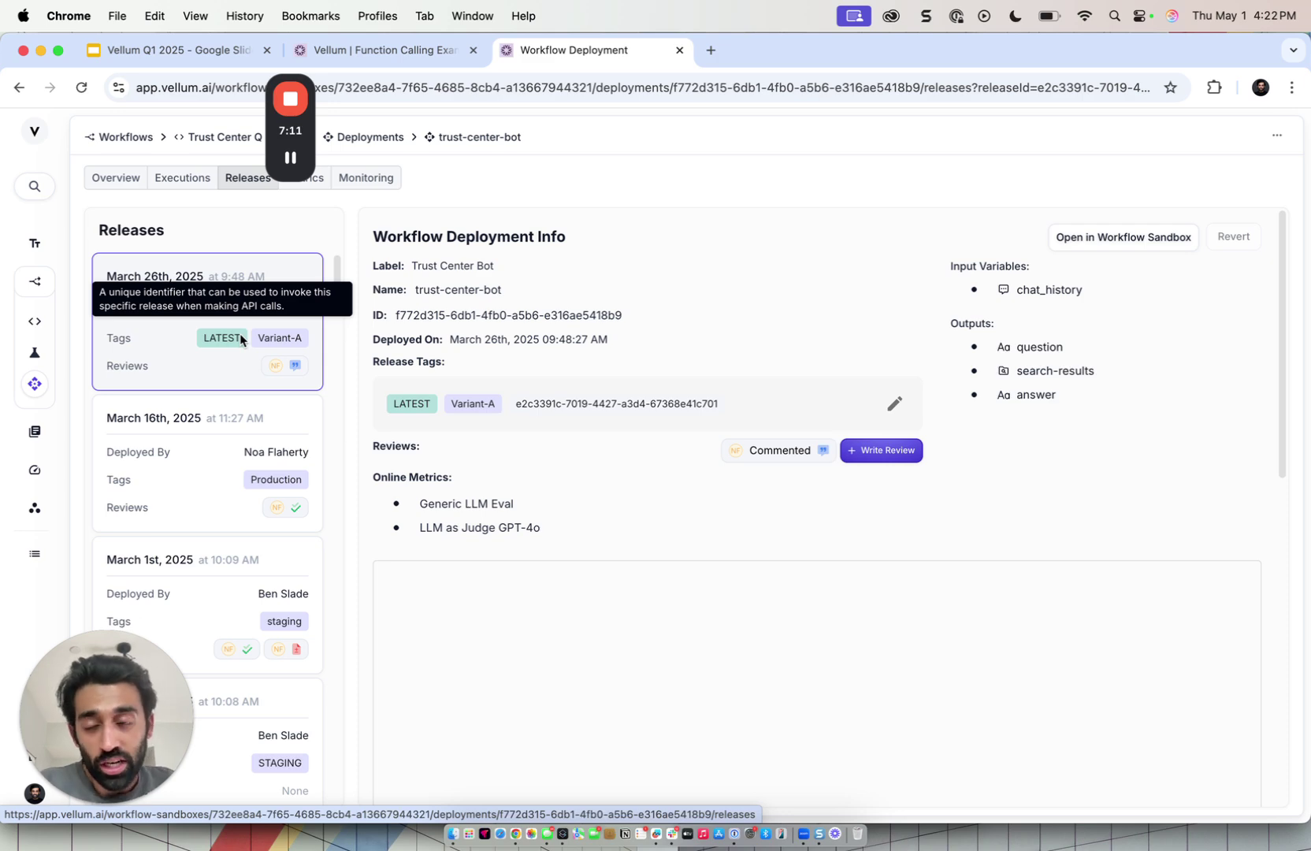
left_click(199, 53)
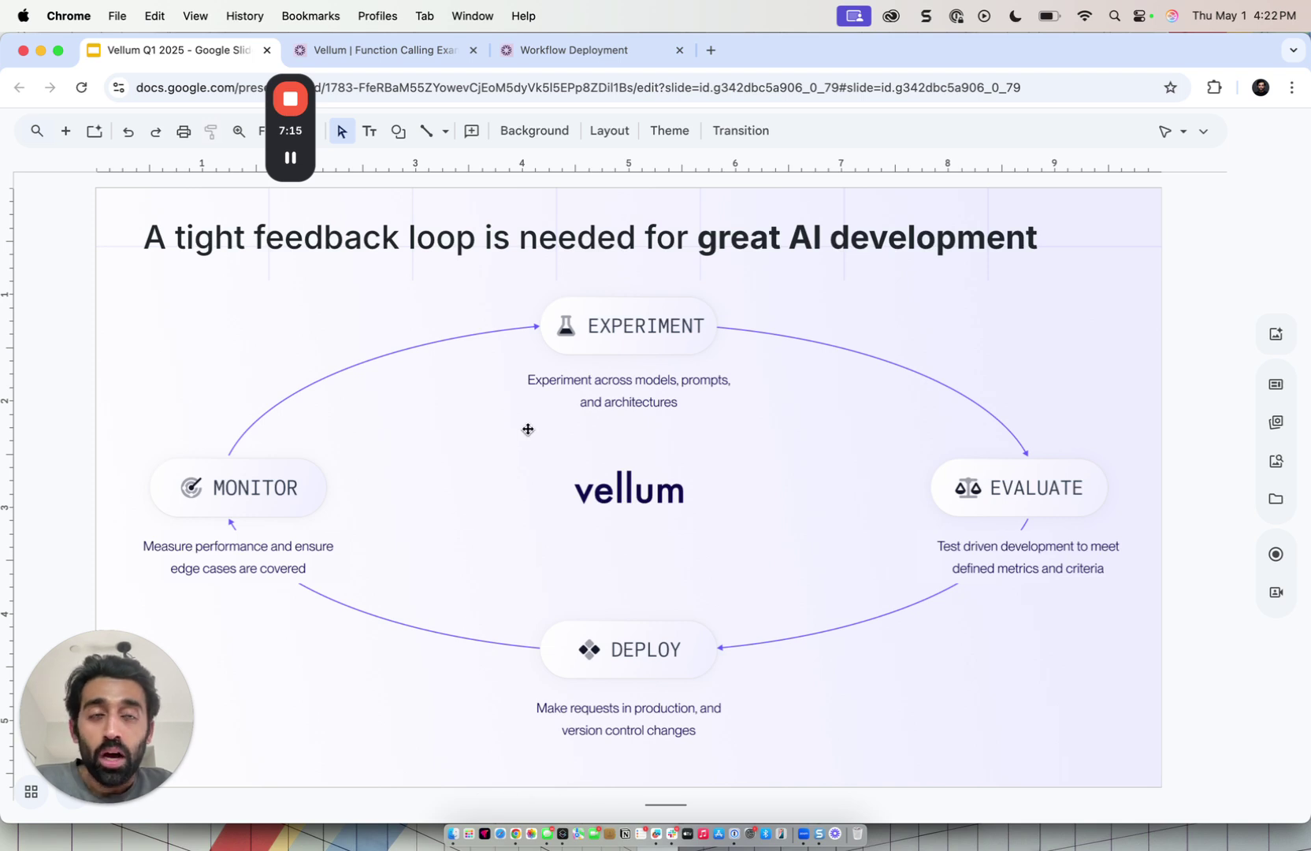